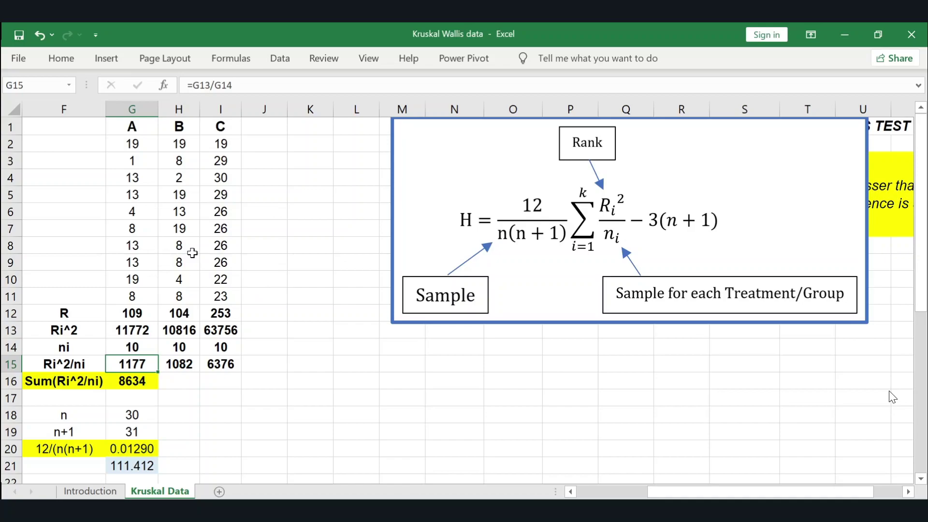
Examine the Kruskal-Wallis H formula picture and its labels for rank, sample and sample per treatment group.
left_click(326, 189)
scroll(326, 190, "up", 2)
key("Right")
key("Right")
key("Right")
key("Right")
key("Right")
key("Right")
key("Right")
key("Right")
key("Right")
key("Right")
key("Right")
key("Right")
key("Right")
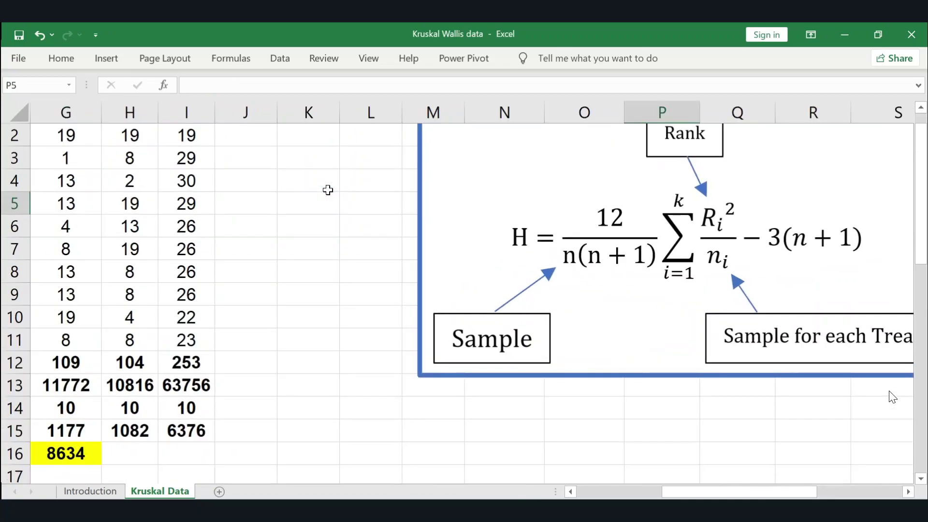
key("Left")
key("Left")
key("Left")
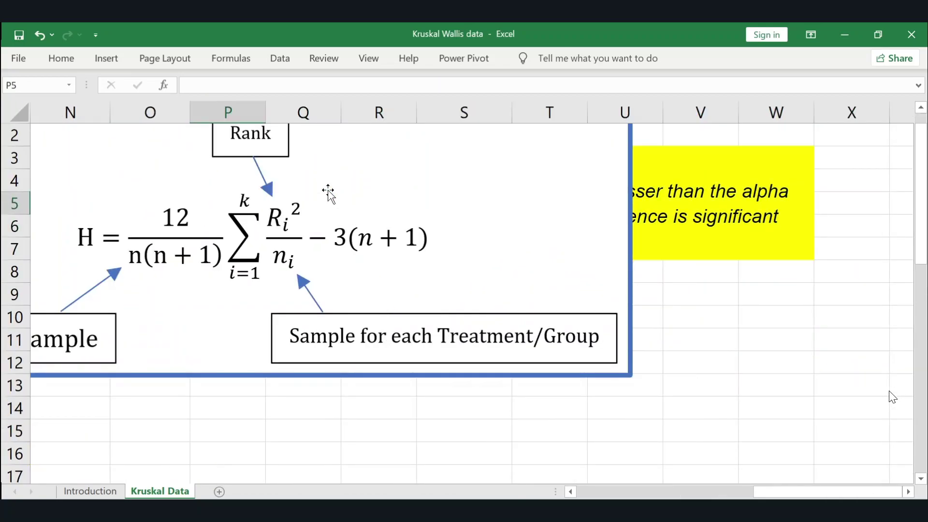
key("Left")
key("Left")
key("Left")
key("Up")
scroll(328, 192, "down", 2)
left_click_drag(770, 491, 750, 491)
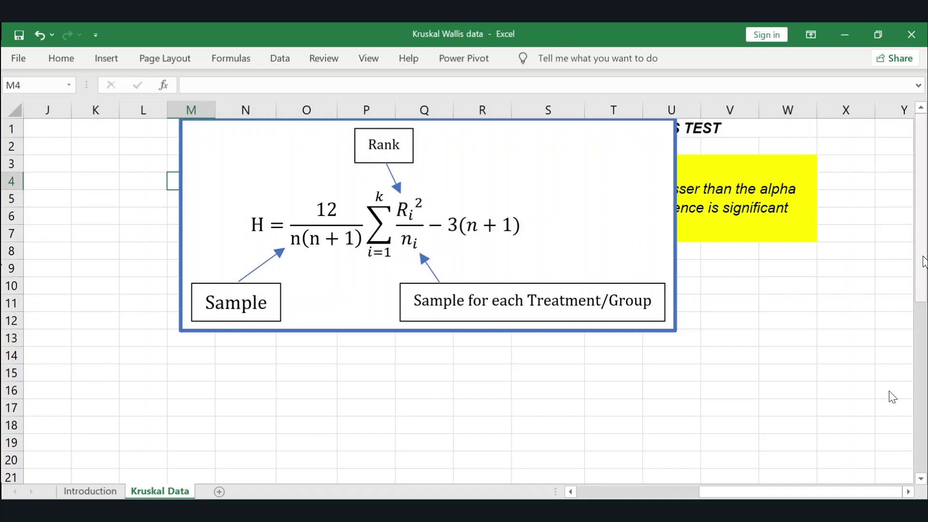
Examine the D tie-correction formula and the adjusted H formula pictures further down, together with the H calculation in columns F and G.
left_click_drag(923, 261, 912, 416)
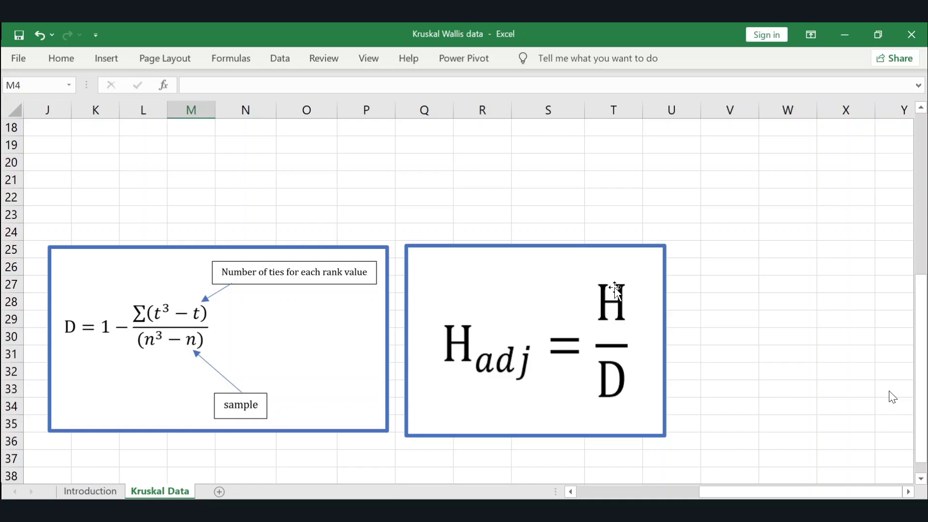
left_click(575, 492)
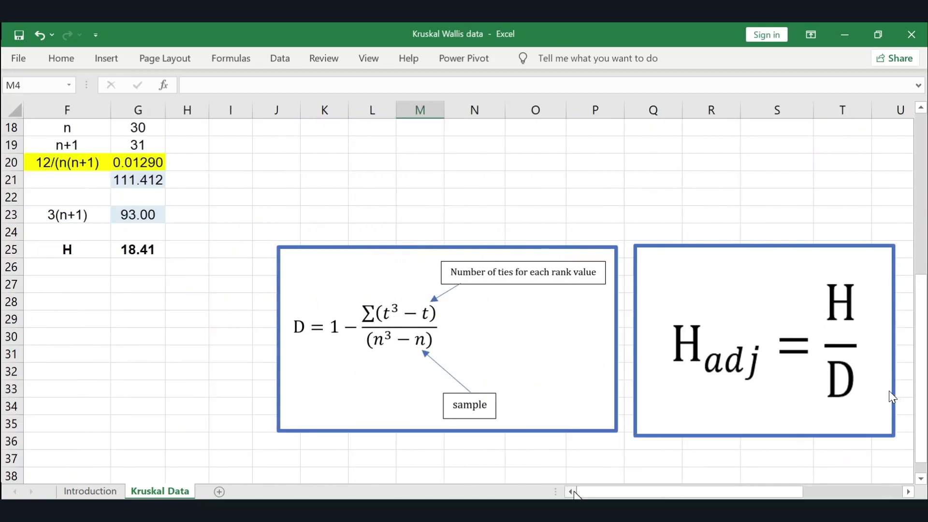
left_click(158, 267)
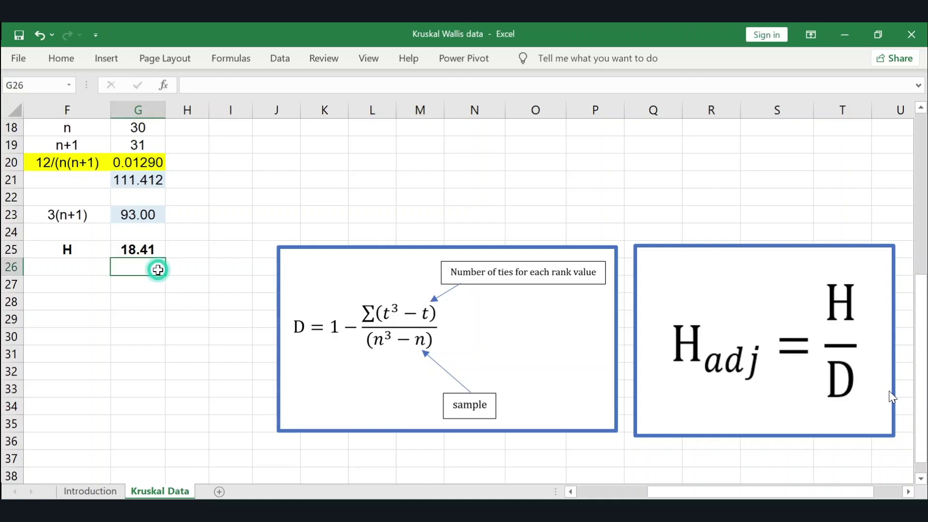
scroll(157, 268, "down", 3, "ctrl")
scroll(297, 299, "up", 4, "ctrl")
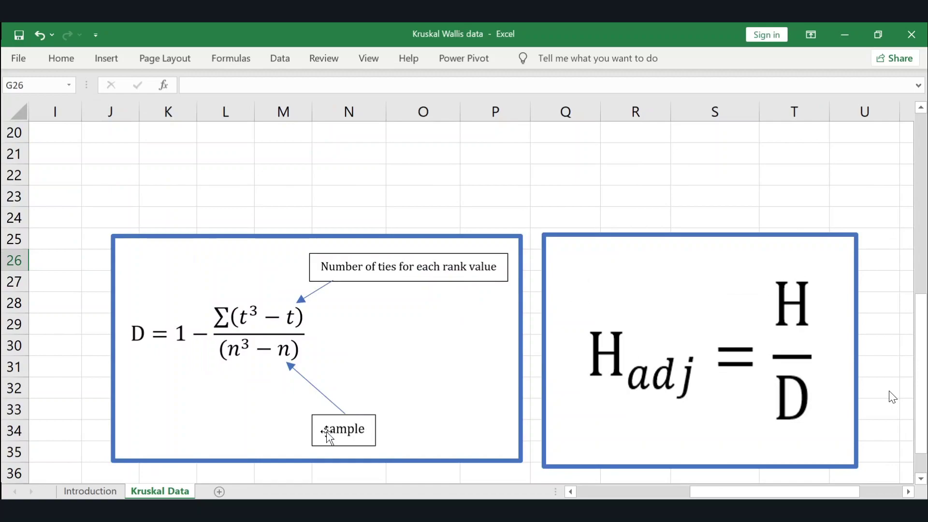
left_click(118, 174)
scroll(119, 175, "down", 3, "ctrl")
key("Left")
key("Left")
key("Left")
key("Left")
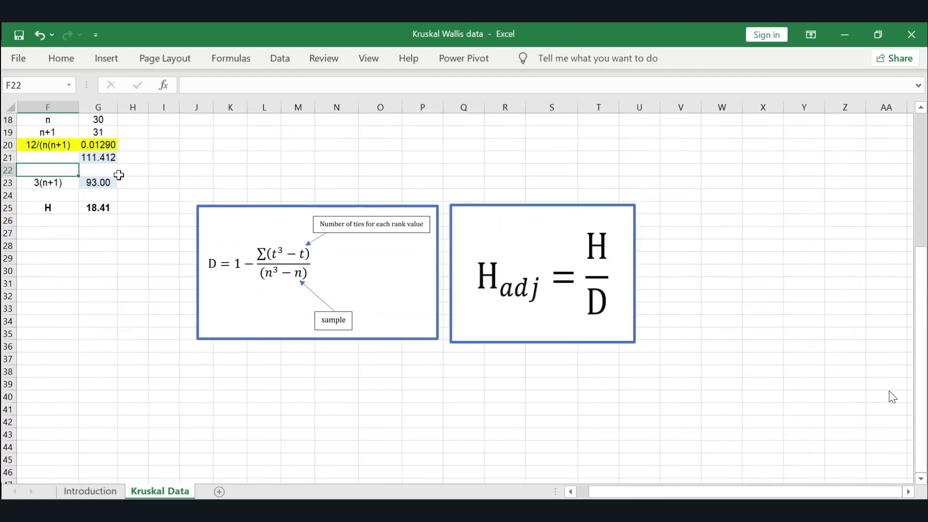
key("Up")
key("Up")
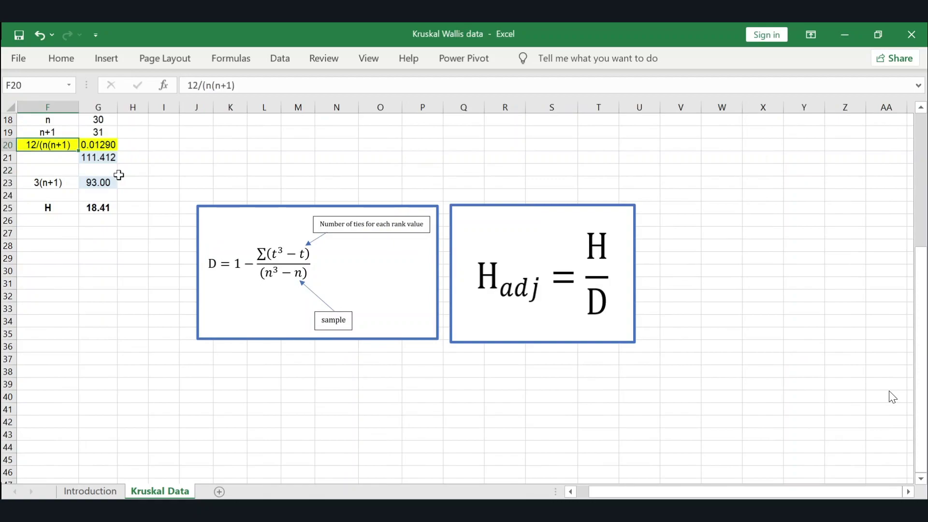
Unhide the hidden columns A to E before column F on the Kruskal Data sheet.
key("Up")
key("Up")
key("Up")
key("Up")
key("Up")
key("Up")
key("Up")
key("Up")
key("Up")
key("Up")
key("Up")
key("Up")
key("Up")
key("Up")
key("Up")
key("Up")
key("Up")
key("Up")
key("Up")
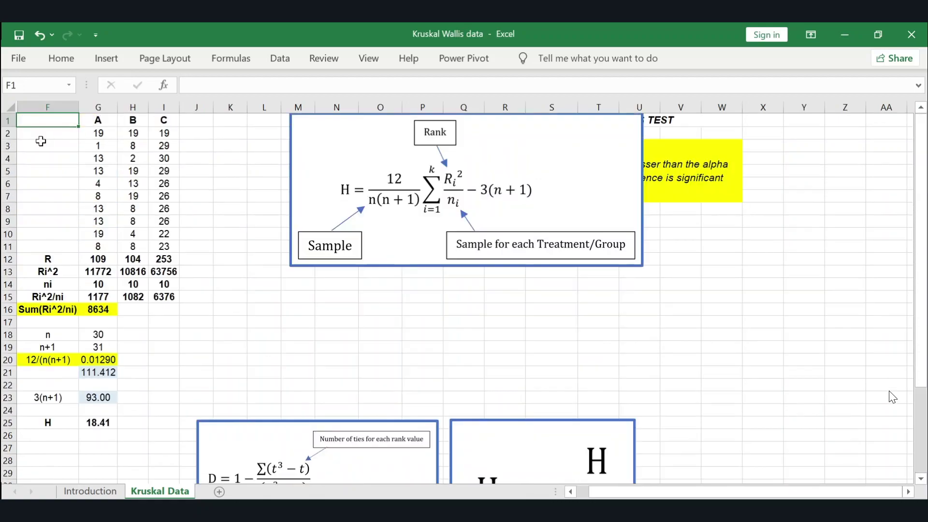
scroll(40, 141, "up", 3, "ctrl")
left_click(74, 112)
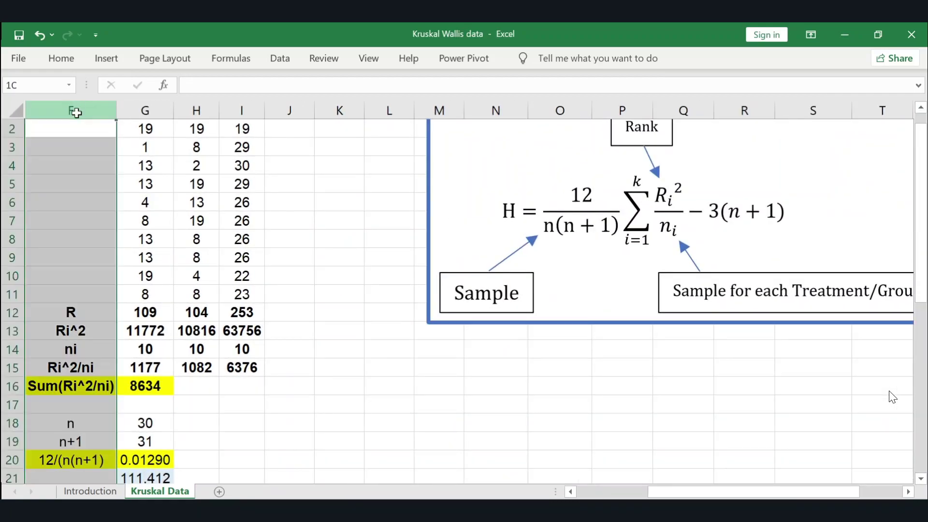
right_click(54, 110)
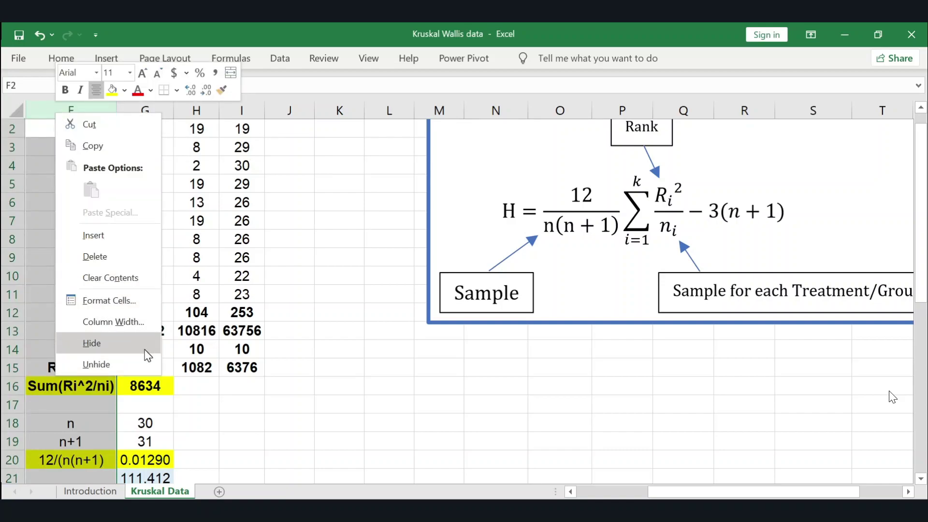
left_click(149, 362)
Copy the respondent table A1:D31 from Kruskal Data and paste it at A1 of a new worksheet.
left_click(190, 293)
scroll(190, 293, "down", 5, "ctrl")
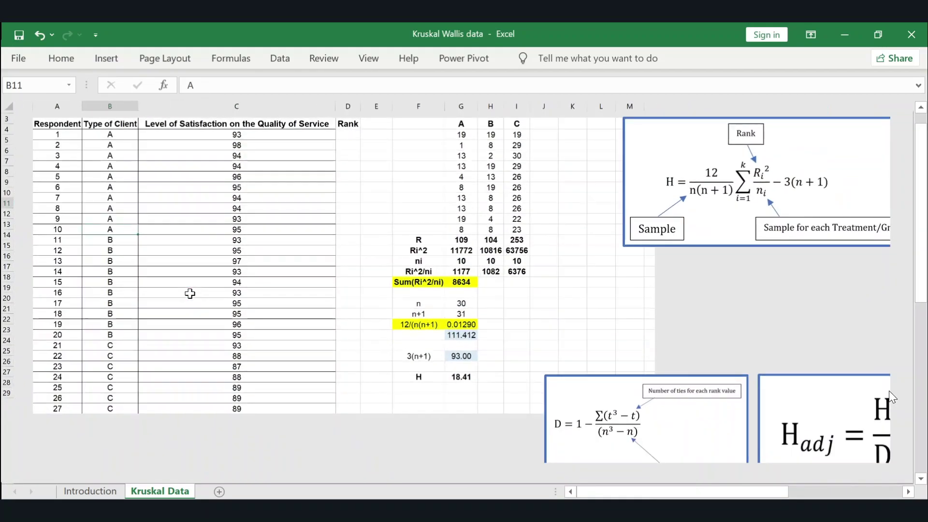
key("Left")
key("ctrl+Up")
key("Right")
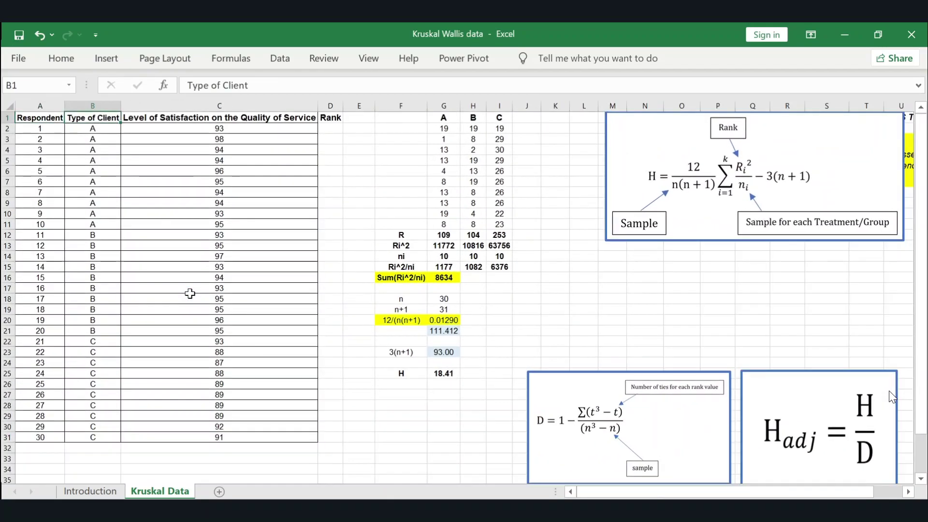
key("Left")
key("ctrl+shift+Down")
key("shift+Right")
key("shift+Right")
key("shift+Right")
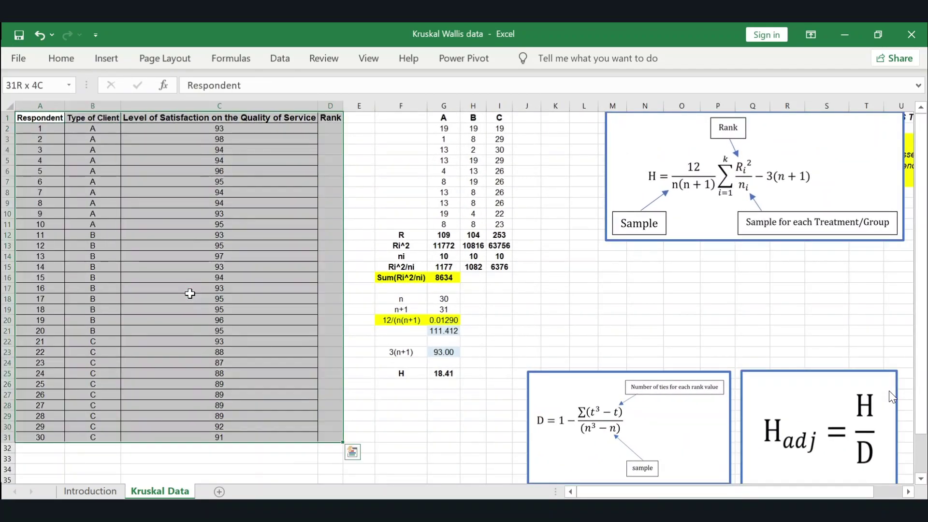
key("ctrl+c")
left_click(219, 492)
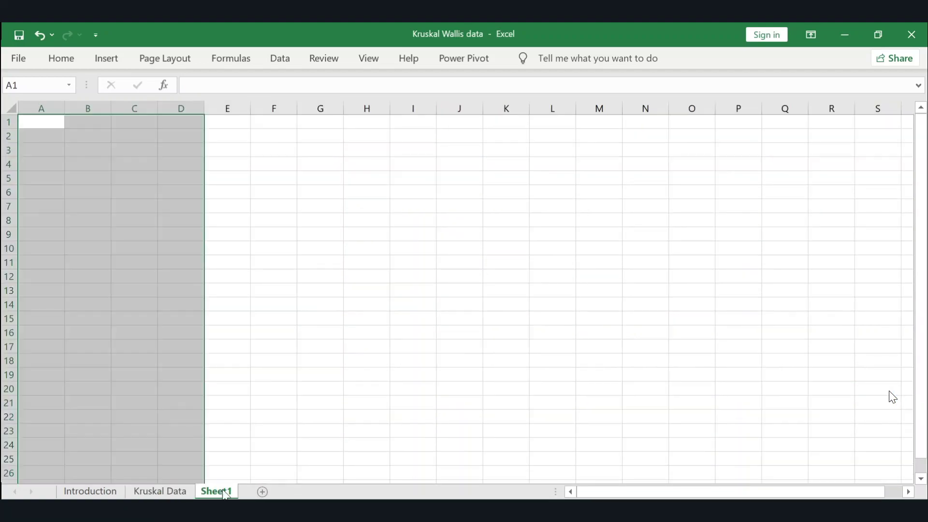
key("ctrl+v")
Autofit the widths of columns A to D on the new sheet.
left_click_drag(42, 108, 190, 108)
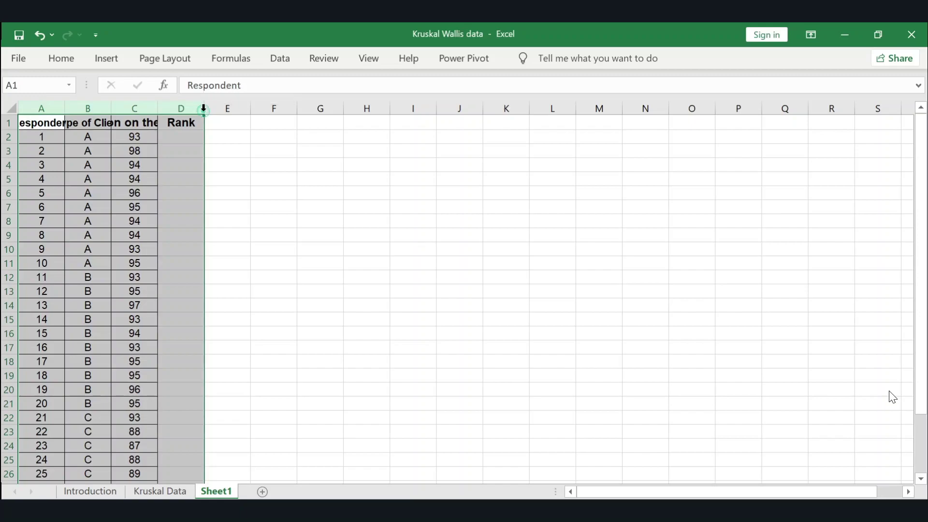
double_click(204, 109)
key("Right")
Copy the D tie-correction formula picture from Kruskal Data and paste it beside the table on Sheet1.
left_click(184, 497)
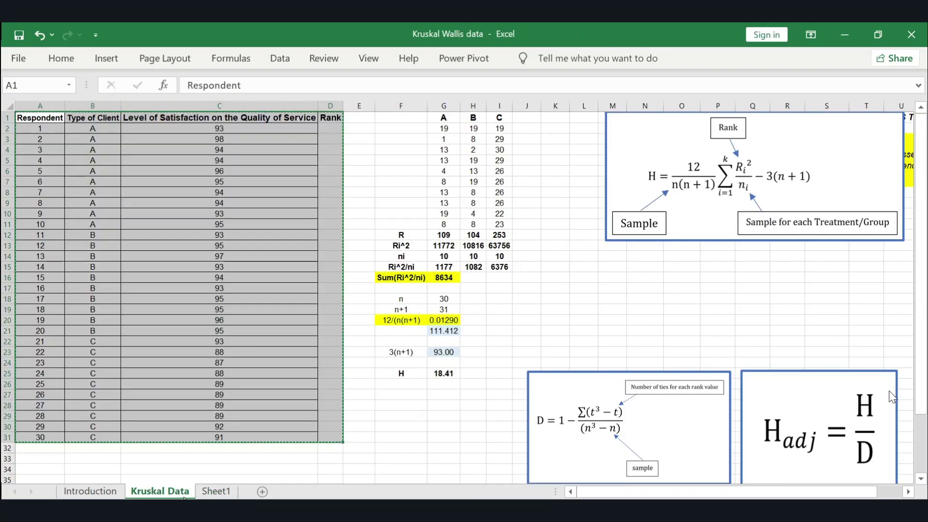
left_click(701, 379)
key("ctrl+Page_Down")
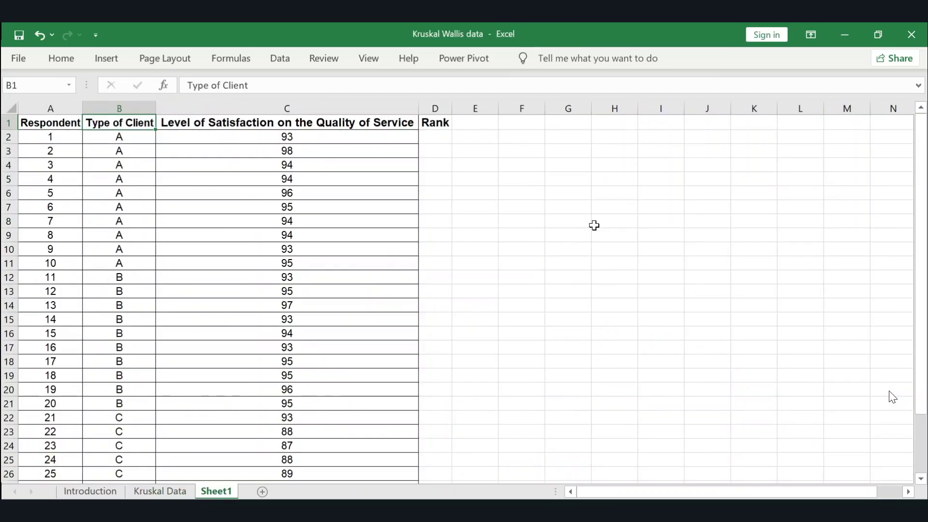
left_click(637, 146)
key("ctrl+v")
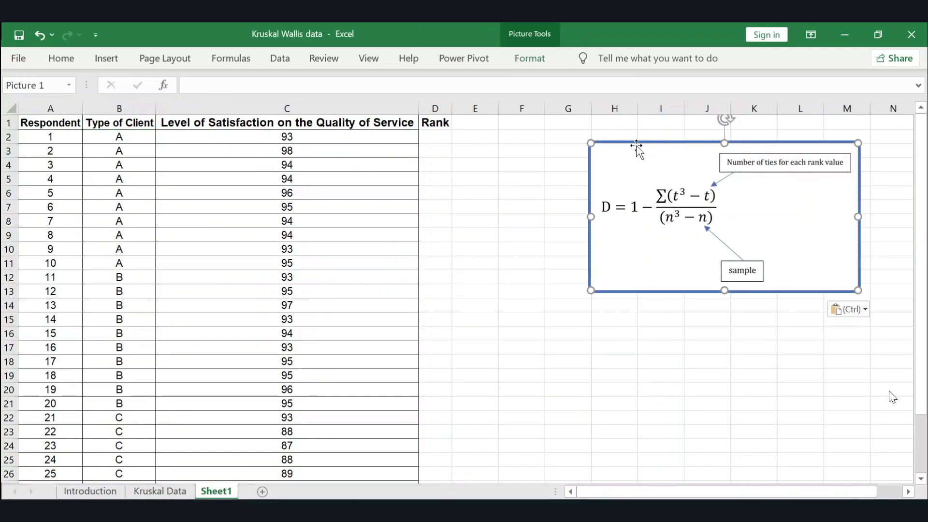
Widen the Rank column slightly and enter =RANK.AVG(C2,C2:C31) in D2.
left_click_drag(449, 101, 462, 100)
left_click(456, 139)
type("=rank")
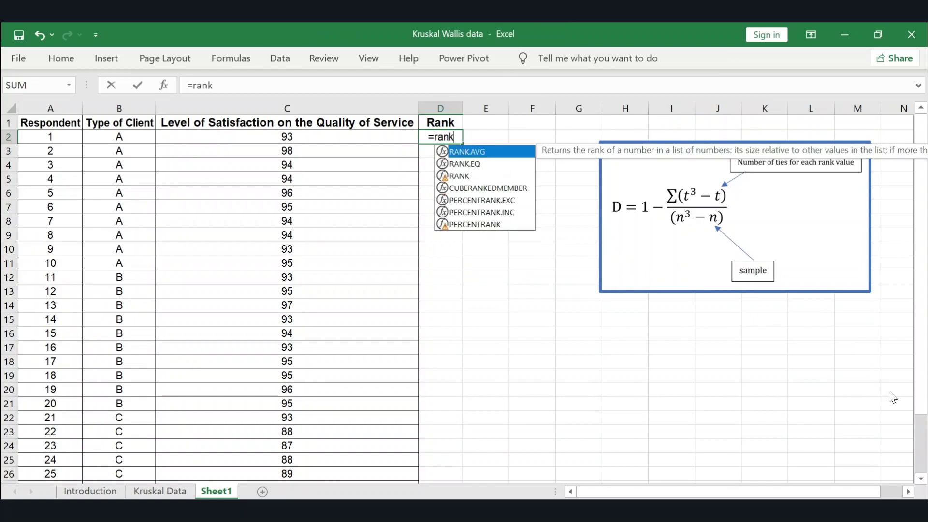
key("Tab")
key("Left")
type(",")
key("Left")
key("ctrl+shift+Down")
key("Return")
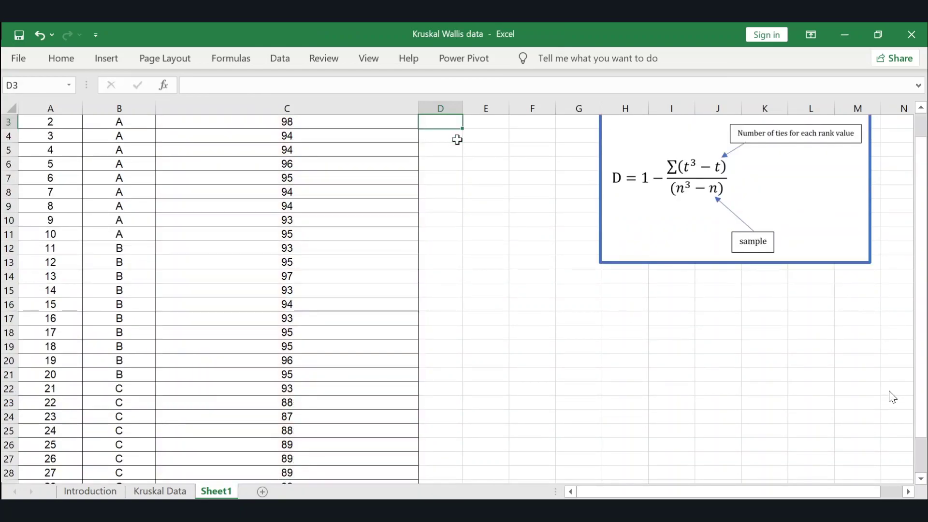
Make the range in the D2 rank formula absolute, giving =RANK.AVG(C2,$C$2:$C$31).
key("Up")
key("F2")
key("Left")
key("Left")
key("Left")
key("Left")
key("Left")
key("F4")
key("Right")
key("Right")
key("F4")
key("Return")
key("Up")
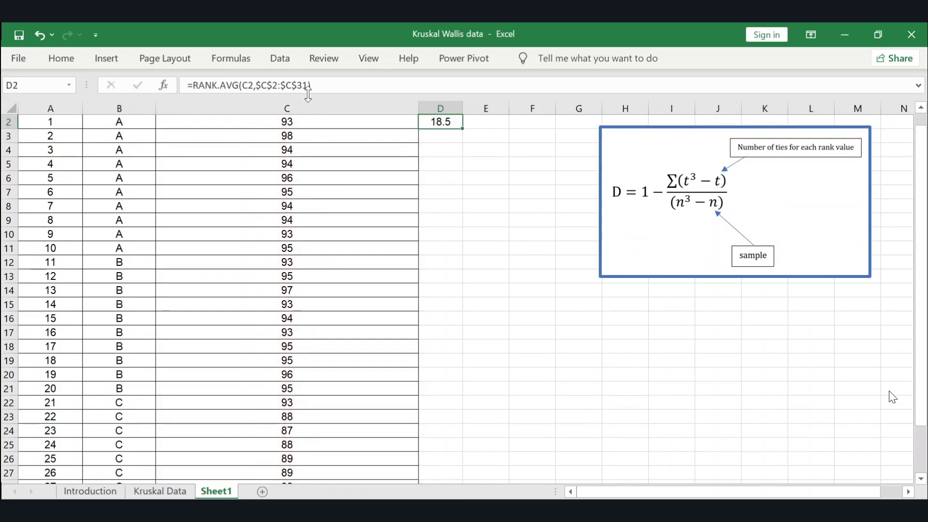
Fill the rank formula from D2 down to the last respondent in row 31 and check the filled ranks.
double_click(463, 128)
left_click(461, 136)
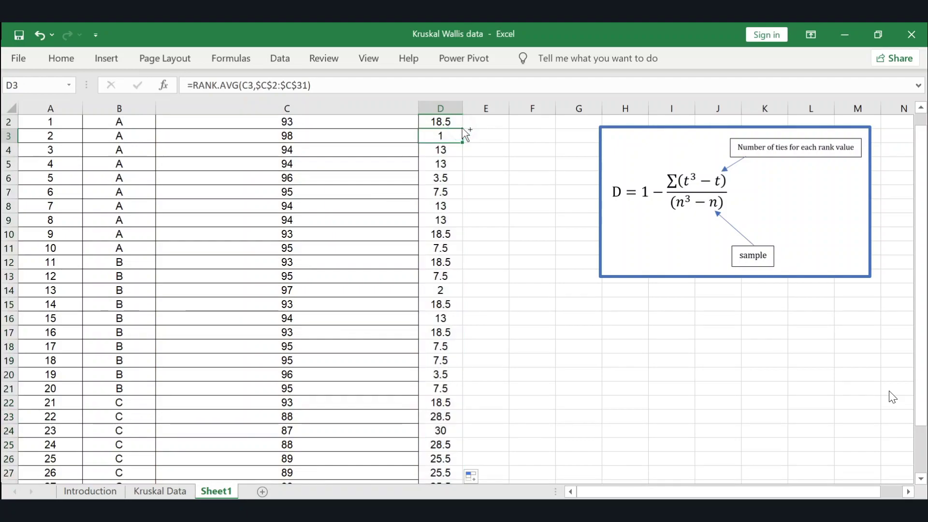
scroll(464, 132, "down", 1)
key("ctrl+Down")
key("Up")
key("Left")
key("Up")
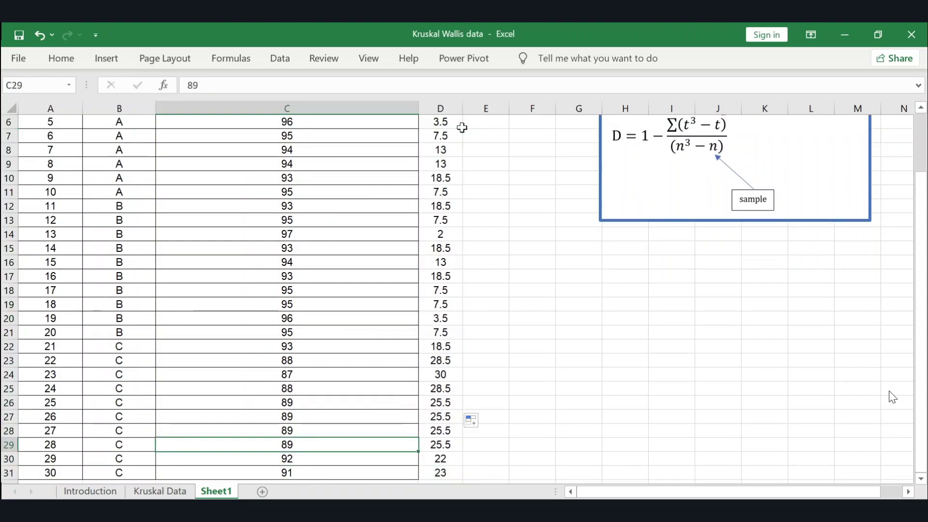
key("Right")
key("ctrl+Up")
key("Down")
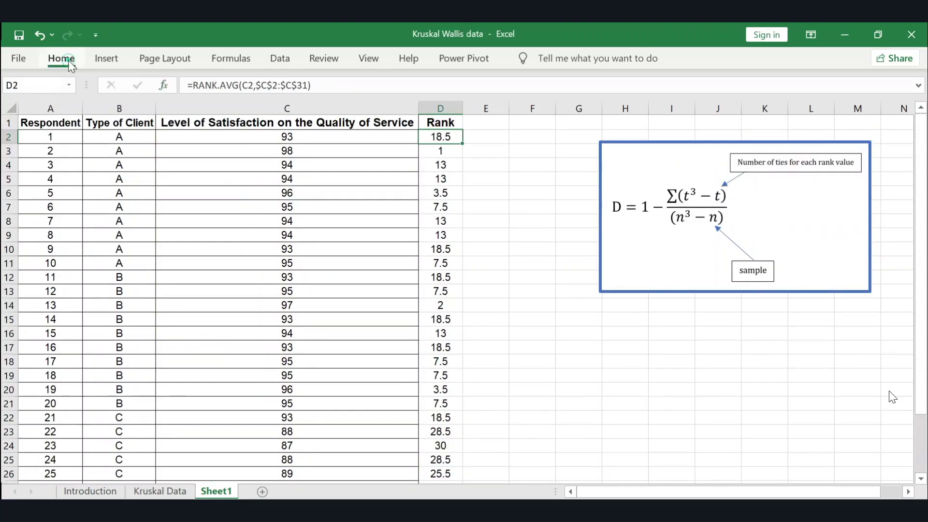
Sort the respondent table by the Rank column from smallest to largest.
left_click(69, 62)
left_click(822, 104)
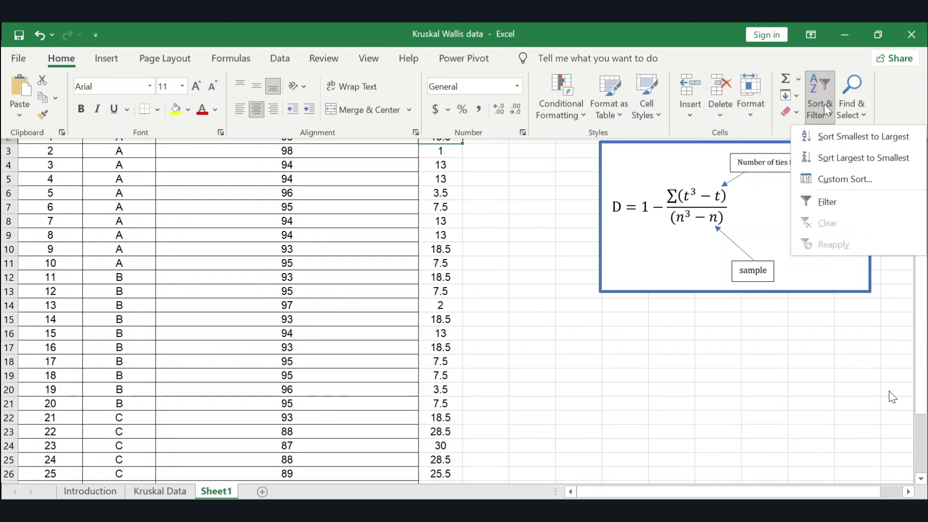
left_click(834, 135)
key("Down")
key("Down")
key("ctrl+Down")
key("ctrl+Up")
Enter the tie count 2 in E4 for rank 3.5 and head column E "Ties".
key("Down")
key("Down")
key("Down")
key("Right")
key("Left")
key("shift+Down")
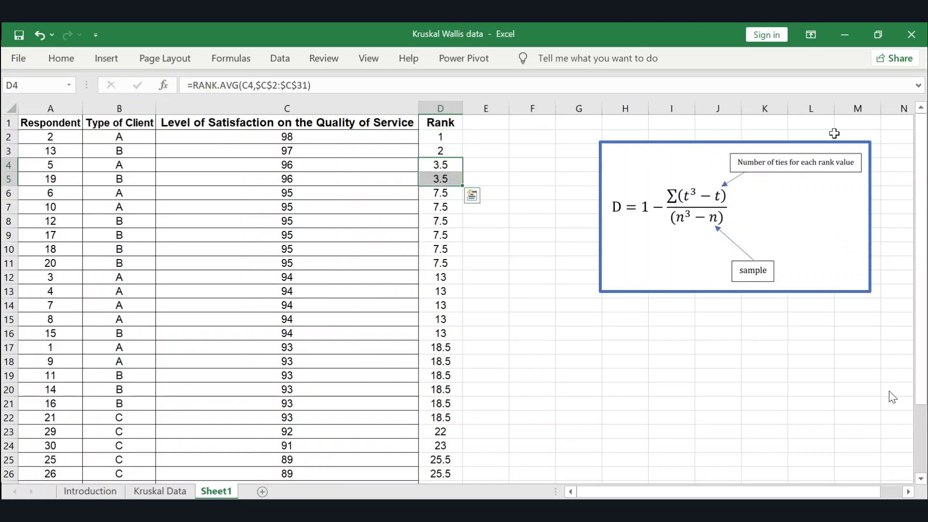
key("Right")
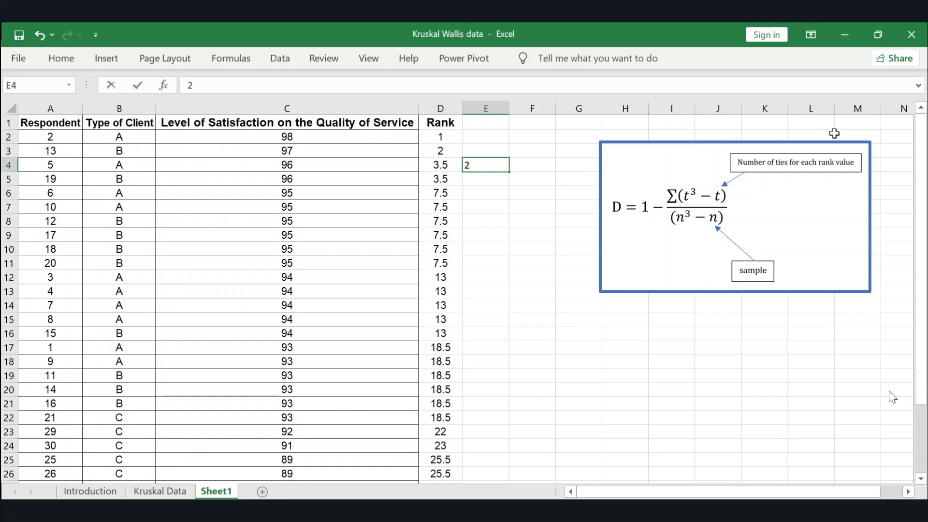
type("2")
key("Up")
key("Up")
key("Up")
type("Ties")
key("Return")
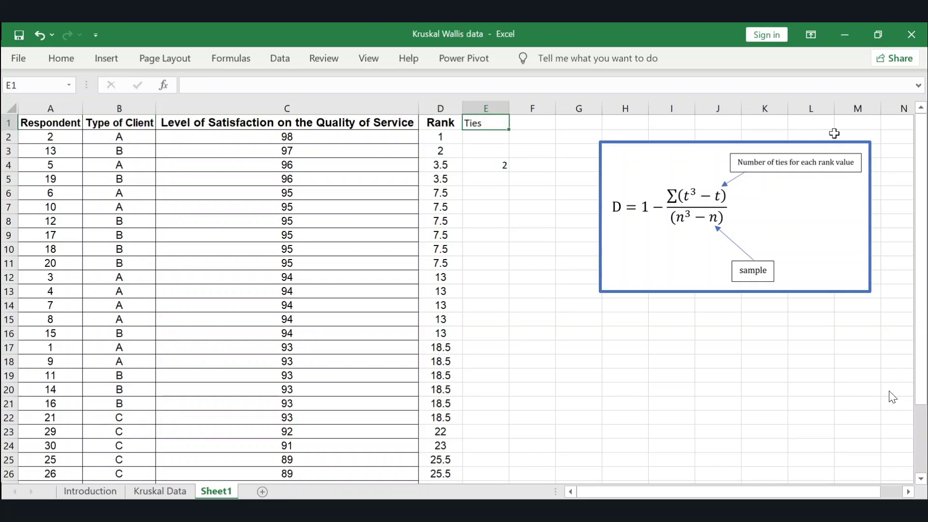
Count the tied rank 7.5 cells in D6:D11 and enter 6 in E6.
key("Down")
key("Down")
key("Down")
key("Down")
key("Left")
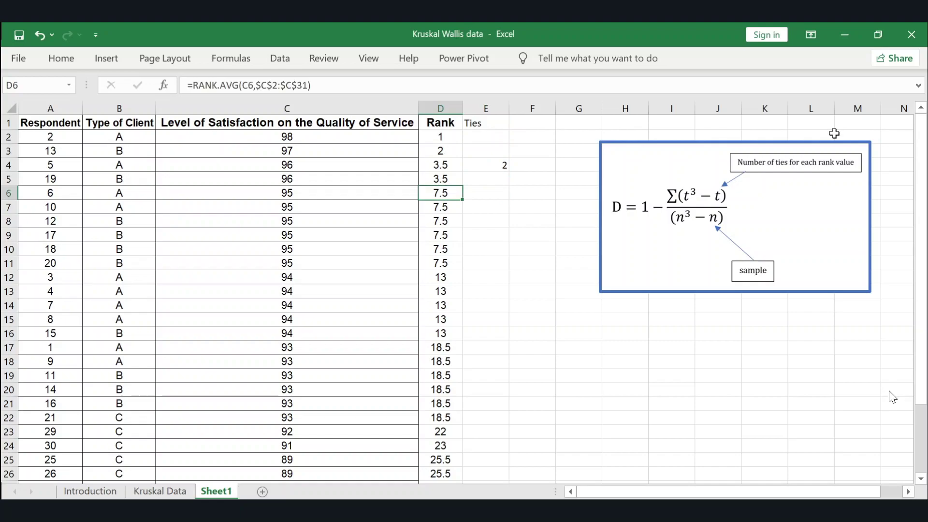
key("shift+Down")
key("shift+Down")
key("shift+Down")
key("shift+Down")
key("shift+Down")
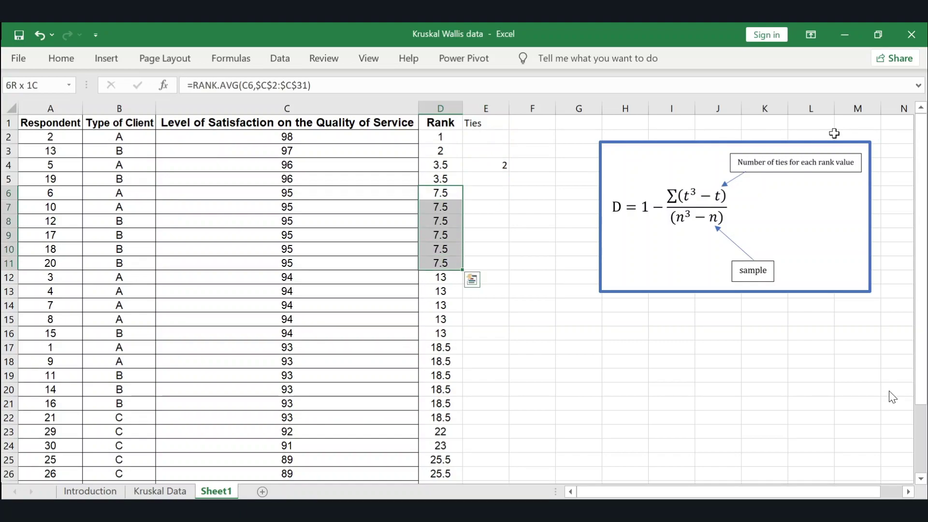
key("Right")
type("6")
key("Return")
Count the tied rank 13 cells in D12:D16 and enter 5 in E12.
key("Down")
key("Down")
key("Down")
key("Down")
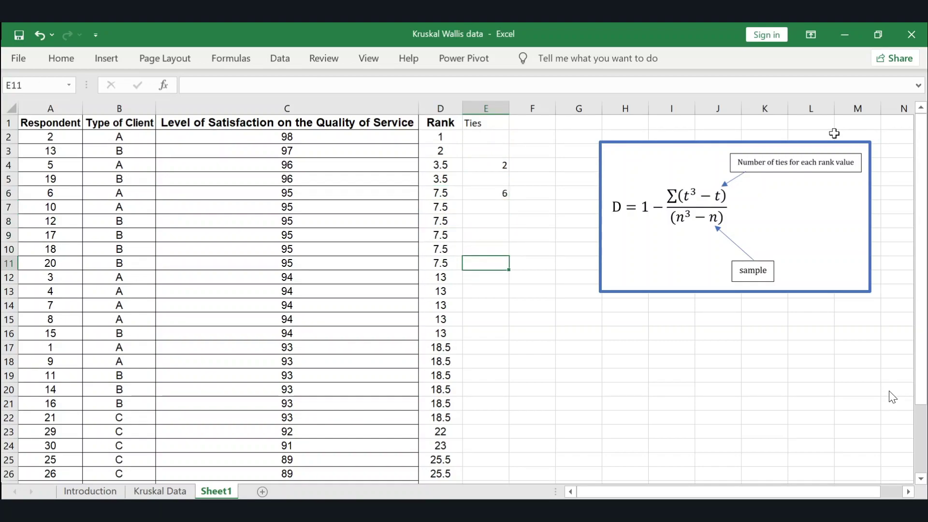
key("Left")
key("Down")
key("shift+Down")
key("shift+Down")
key("shift+Down")
key("shift+Down")
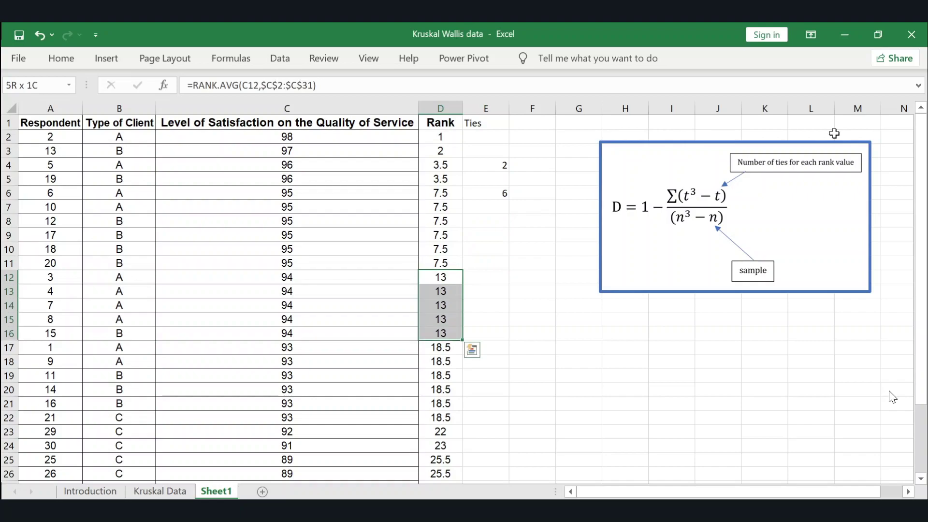
key("Right")
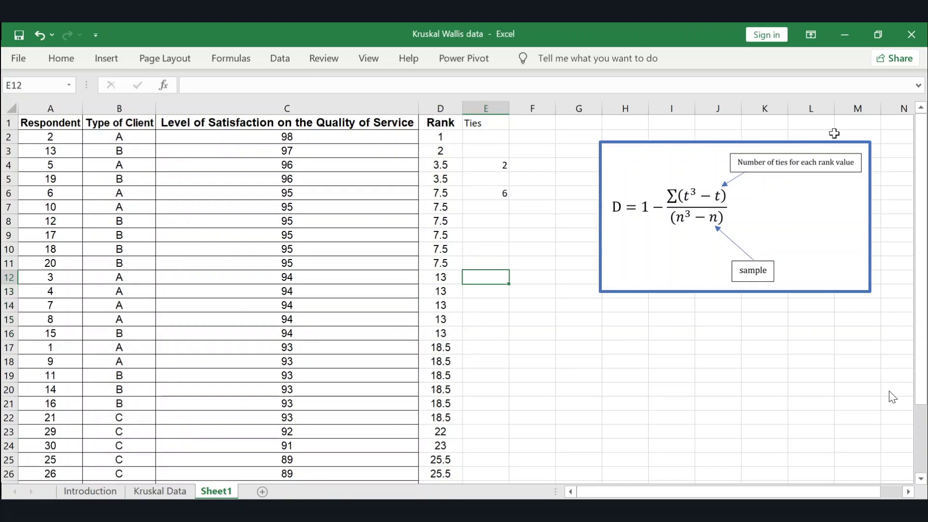
type("5")
key("Return")
Count the tied rank 18.5 cells in D17:D22 and enter 6 in E17.
left_click_drag(446, 349, 446, 421)
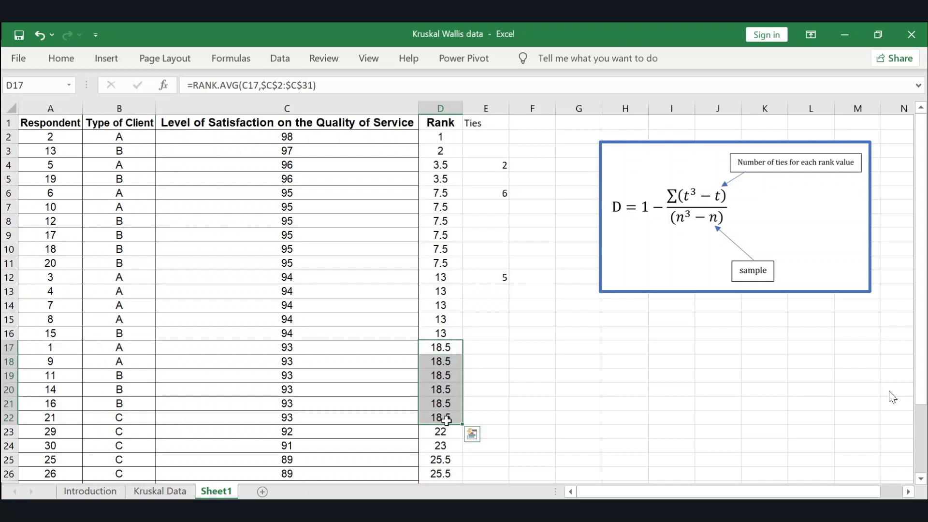
left_click(491, 343)
type("6")
key("Return")
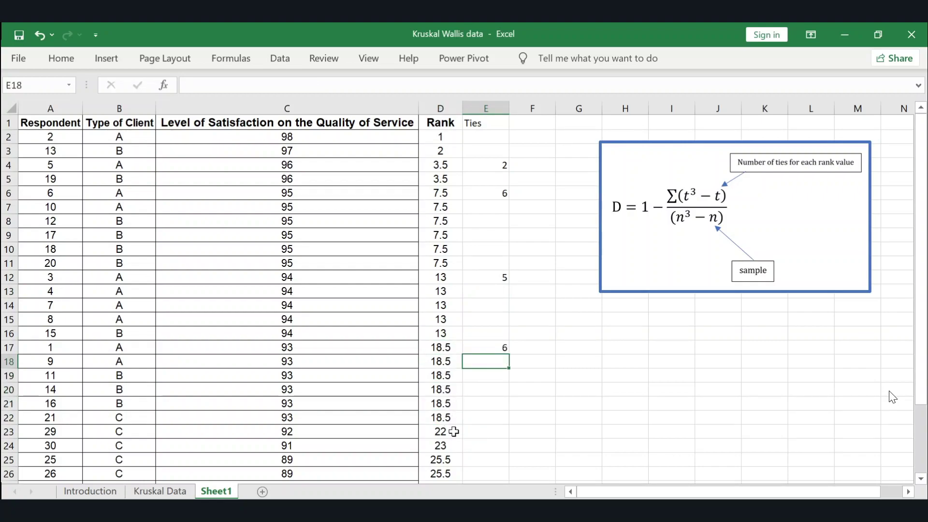
Count the tied rank 25.5 cells in D25:D28 and enter 4 in E25.
key("Down")
key("Down")
key("Down")
key("Down")
key("Down")
key("Down")
key("Down")
key("Down")
key("Down")
key("Down")
key("Down")
left_click_drag(434, 415, 440, 458)
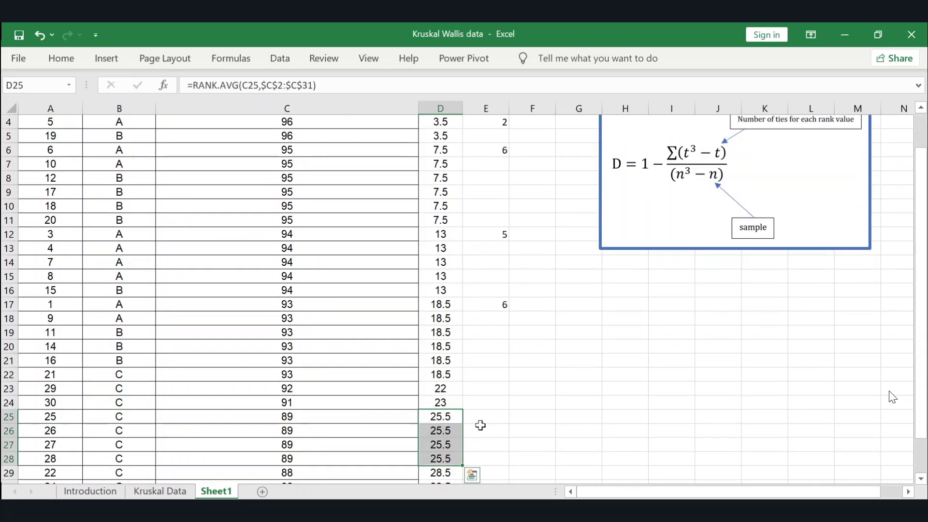
left_click(485, 416)
type("4")
key("Return")
Count the tied rank 28.5 cells in D29:D30 and enter 2 in E29.
key("Down")
key("Down")
key("Down")
key("Down")
key("Down")
key("Down")
key("Down")
key("Down")
key("Down")
key("Down")
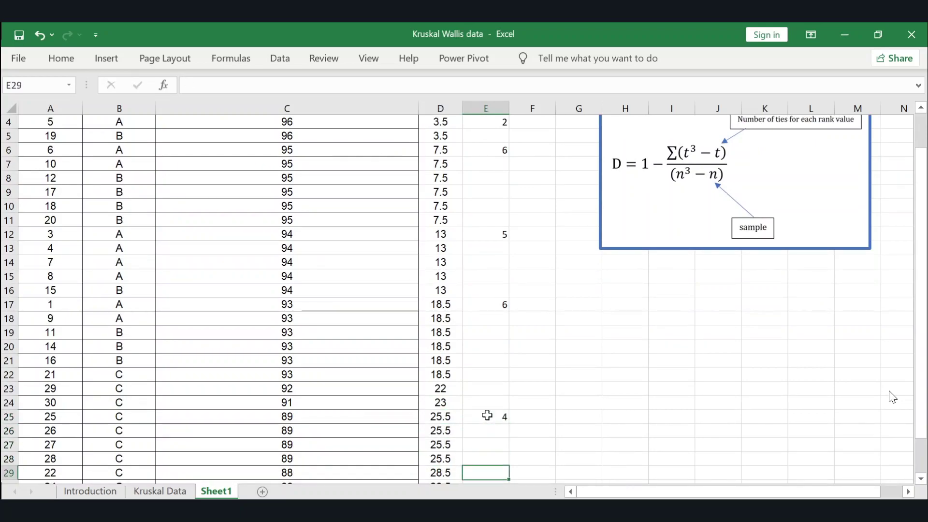
left_click(443, 373)
left_click_drag(443, 382, 442, 387)
left_click(498, 374)
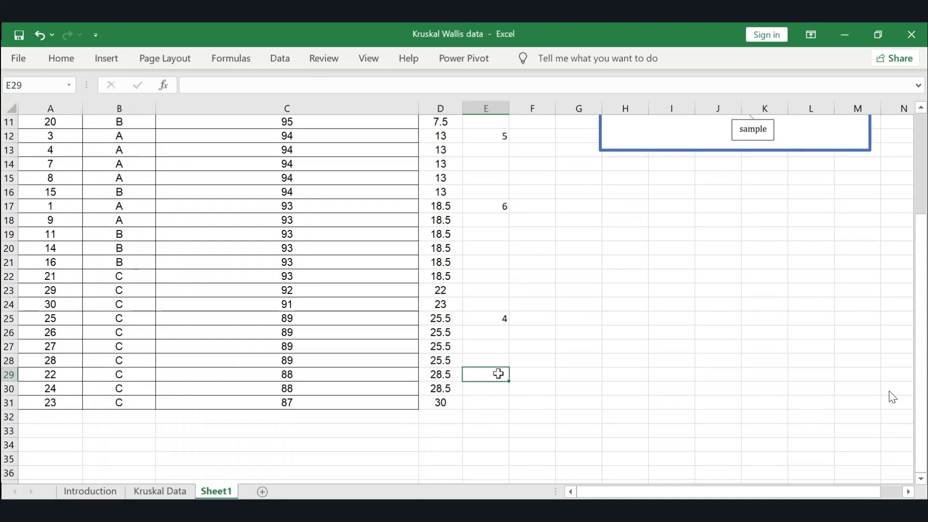
type("2")
key("Return")
key("Return")
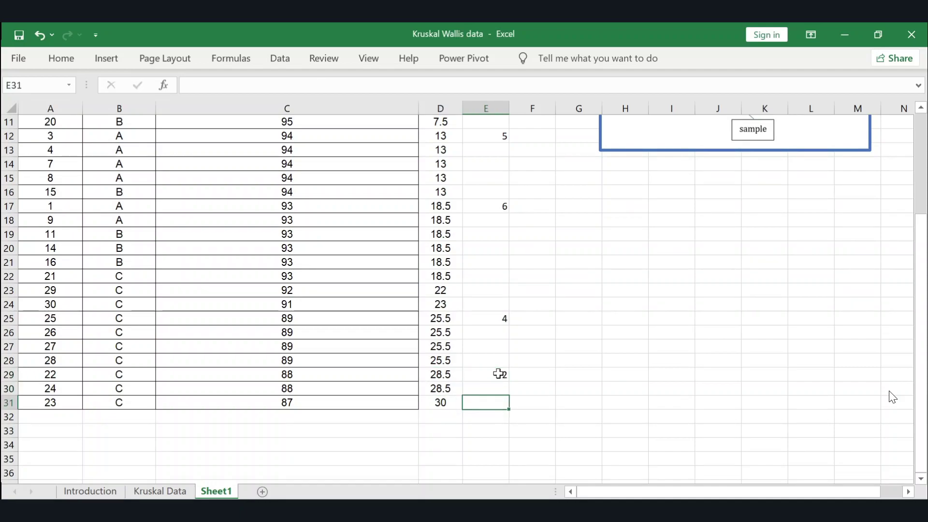
Change the header in E1 to "Ties (t)" and head column F "t^3".
left_click(499, 374)
key("Up")
key("Up")
key("Up")
key("Up")
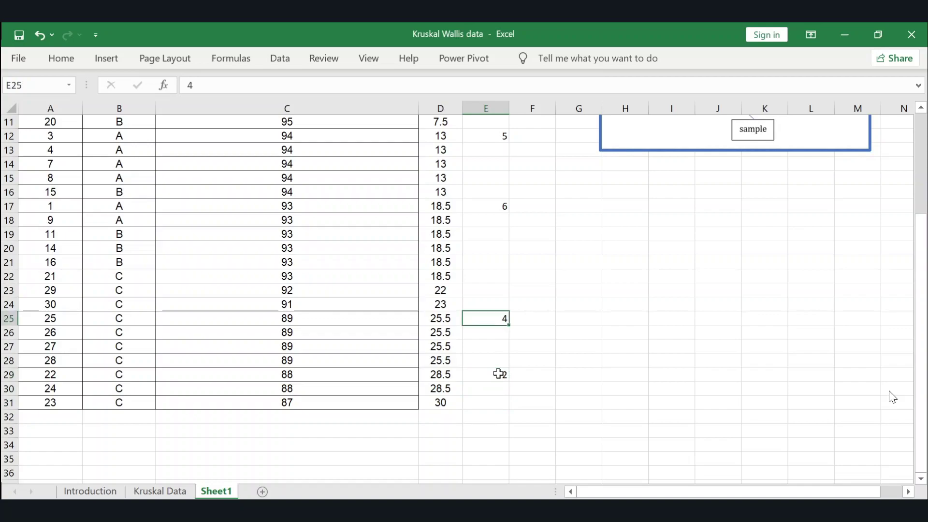
key("Up")
key("Up")
key("Up")
key("Up")
key("Up")
key("Up")
key("Up")
key("Up")
key("Up")
key("Up")
key("Up")
key("Up")
key("Up")
key("Up")
key("Up")
key("Up")
key("Up")
key("Up")
key("Up")
key("Up")
key("Down")
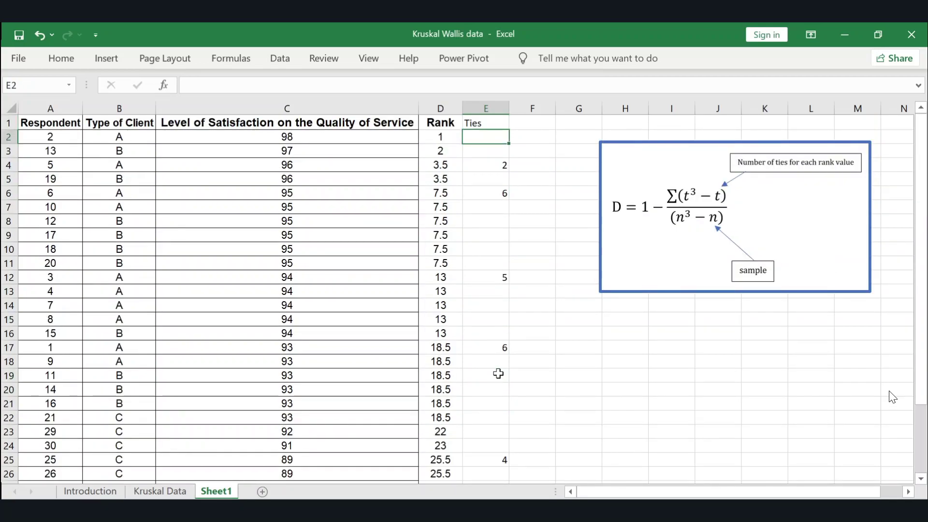
left_click(484, 109)
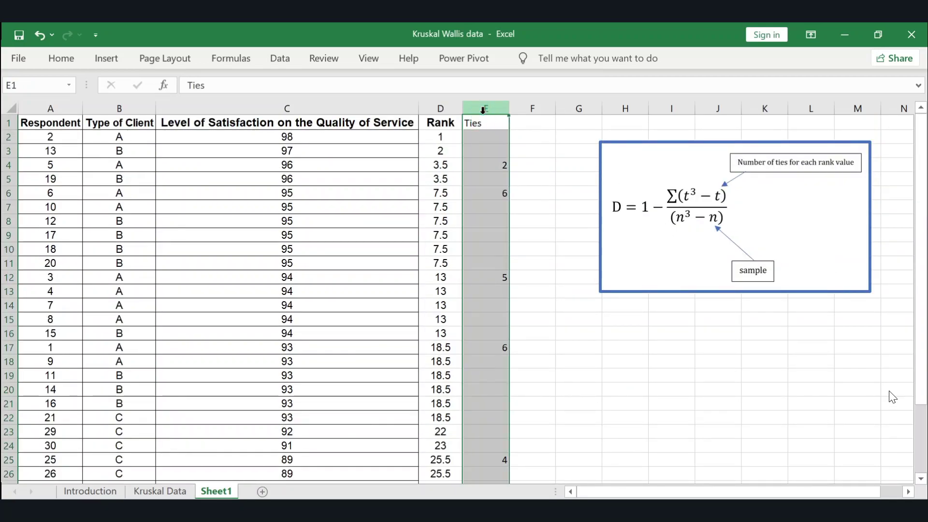
left_click(489, 121)
key("F2")
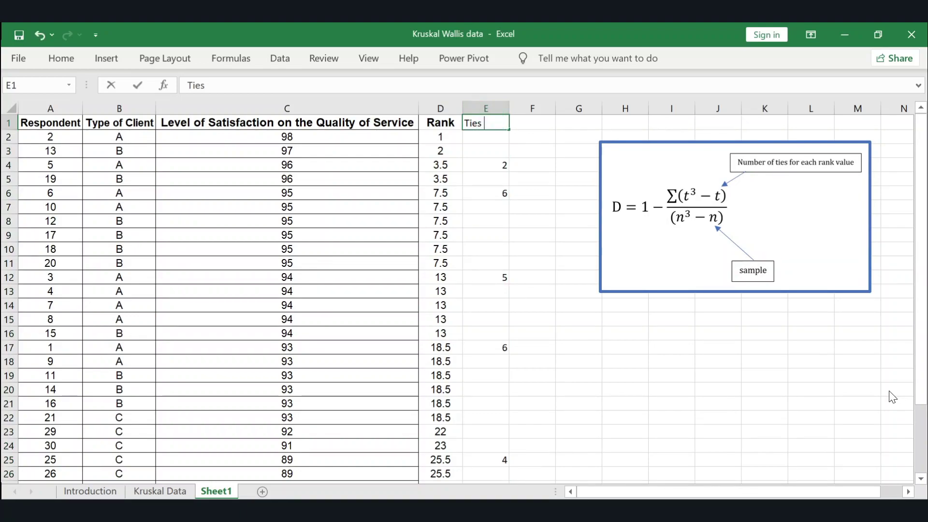
type("(t)")
key("Tab")
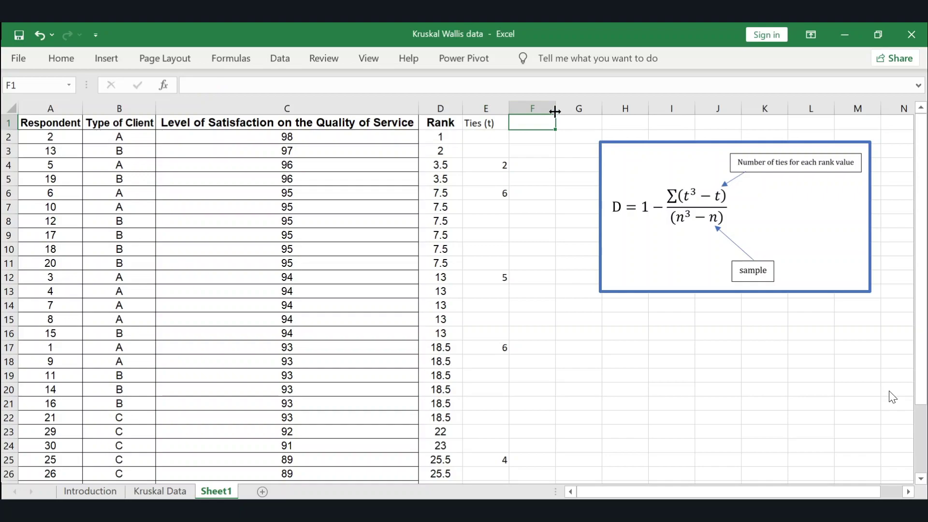
type("t^3")
key("Return")
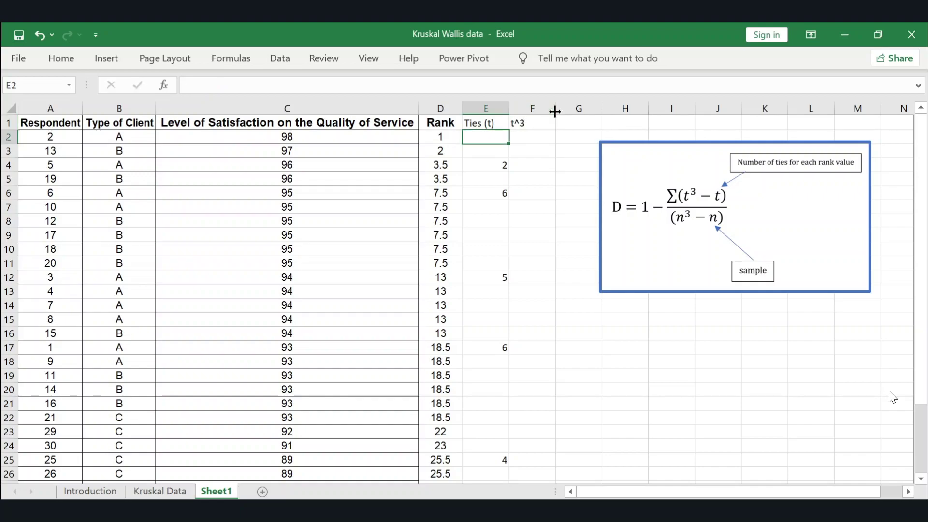
Cube the first tie count by entering the formula =E4^3 in F4.
key("Down")
key("Down")
left_click(549, 166)
type("=")
key("Left")
type("^")
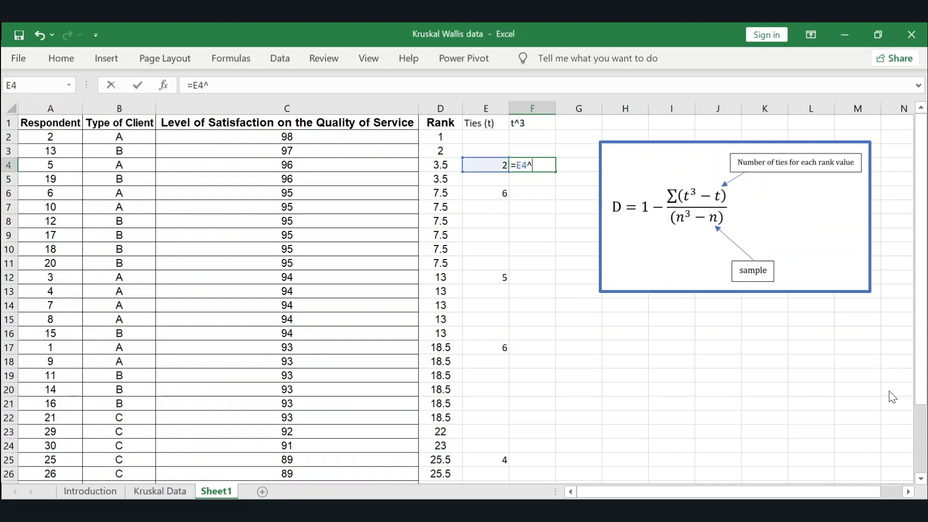
key("Return")
Copy the cube formula from F4 to the other tie-count rows: F6, F12, F17, F25 and F29.
left_click(549, 165)
key("ctrl+c")
key("Down")
key("Down")
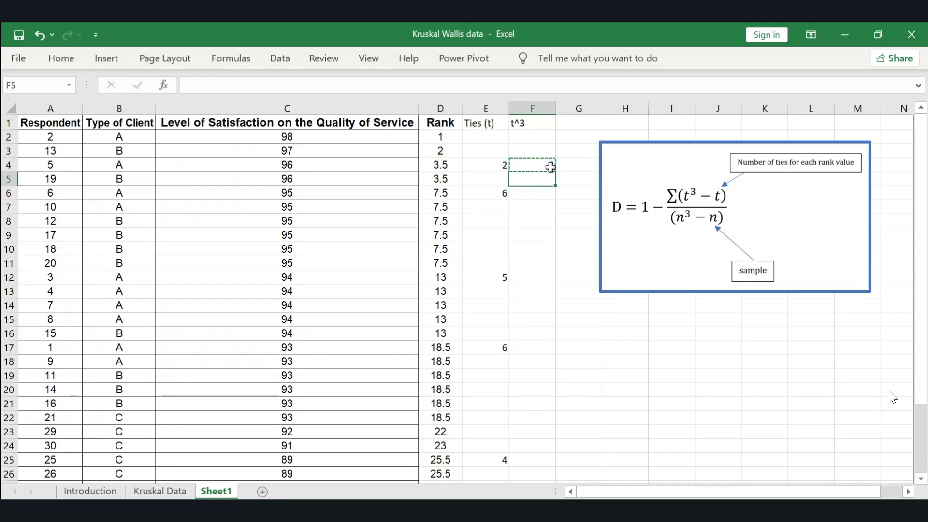
key("ctrl+v")
key("Down")
key("Left")
key("ctrl+Down")
key("Right")
key("ctrl+v")
key("Left")
key("ctrl+Down")
key("Right")
key("ctrl+v")
key("Left")
key("ctrl+Down")
key("Right")
key("ctrl+v")
key("Left")
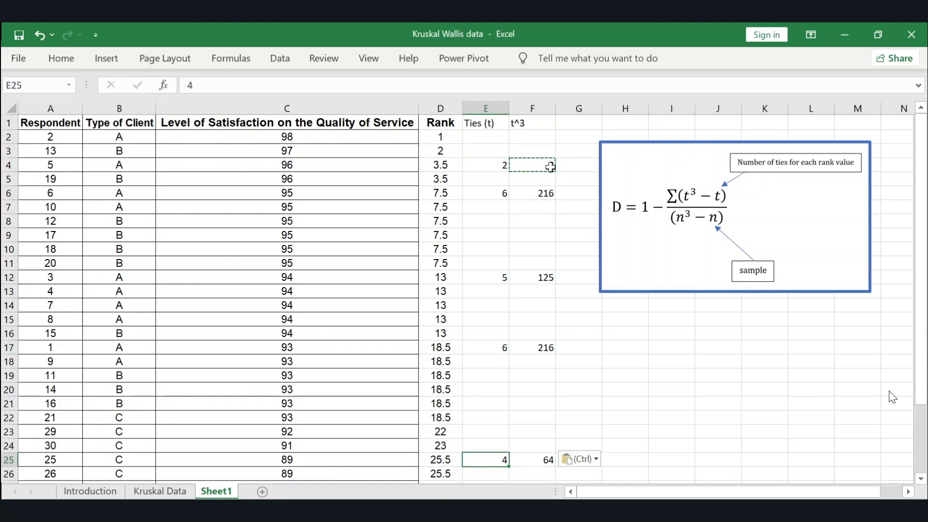
key("ctrl+Down")
key("Right")
key("ctrl+v")
scroll(550, 167, "down", 8)
key("Down")
key("Down")
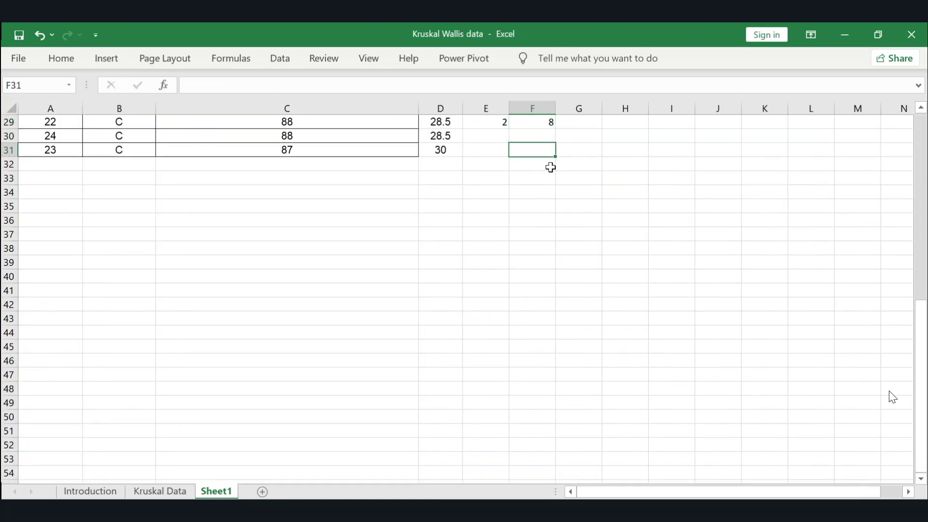
Head column G "(t^3) - t" and enter the formula =F4-E4 in G4.
key("ctrl+Up")
key("ctrl+Up")
key("ctrl+Up")
key("ctrl+Up")
key("ctrl+Up")
key("ctrl+Up")
key("Right")
type("=")
key("Left")
type("-")
key("Left")
key("Left")
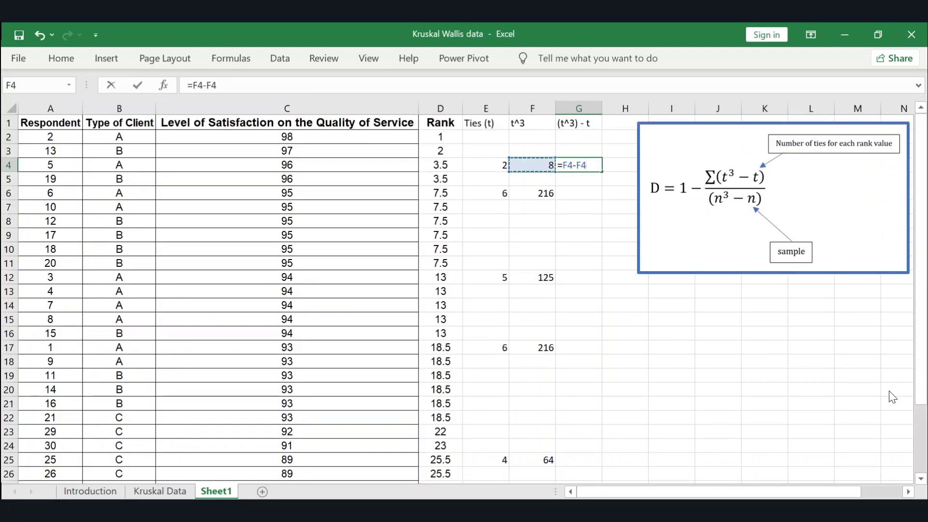
key("Return")
Copy the (t^3) - t formula from G4 to the other tie-count rows: G6, G12, G17, G25 and G29.
left_click(591, 161)
key("ctrl+c")
key("Down")
key("Down")
key("ctrl+v")
key("Down")
key("Left")
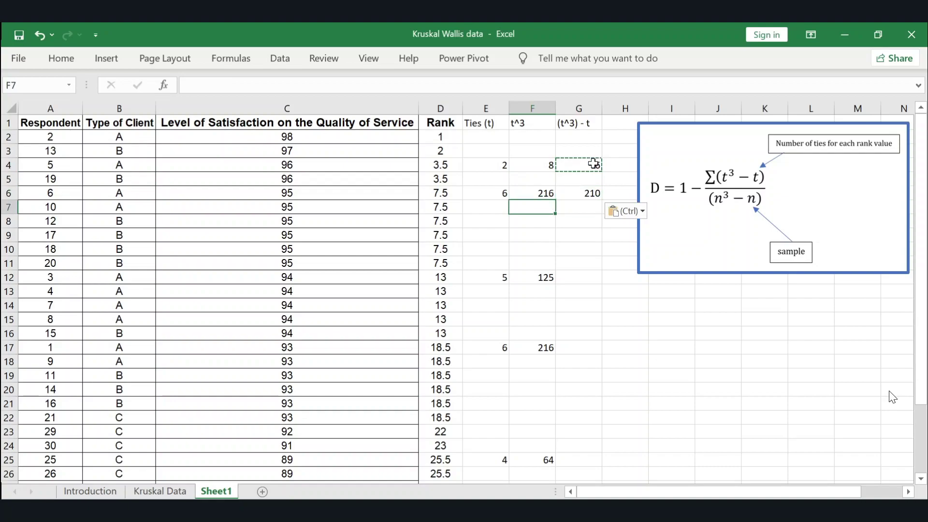
key("ctrl+Down")
key("Right")
key("ctrl+v")
key("Left")
key("ctrl+Down")
key("Right")
key("ctrl+v")
key("Left")
key("ctrl+Down")
key("Right")
key("ctrl+v")
key("Left")
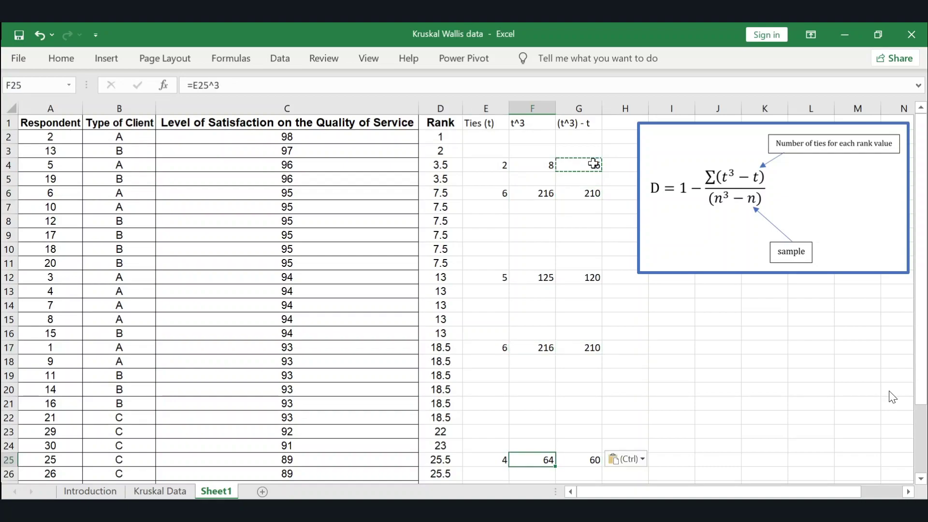
key("ctrl+Down")
key("Right")
key("ctrl+v")
key("Left")
key("ctrl+Down")
key("Right")
Review the (t^3) - t entries in column G for every tied rank from G4 to G29.
key("ctrl+Up")
key("ctrl+Up")
key("ctrl+Up")
key("ctrl+Up")
key("ctrl+Up")
key("ctrl+Up")
key("ctrl+Up")
key("ctrl+Down")
key("ctrl+Down")
key("ctrl+Down")
key("ctrl+Down")
key("ctrl+Down")
key("ctrl+Down")
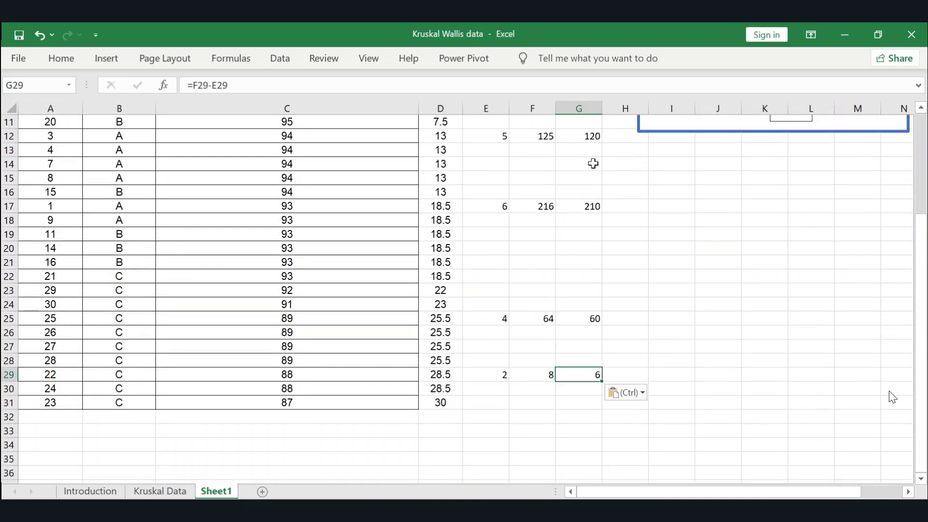
Total the (t^3) - t values in G32 with the formula =SUM(G4:G29).
key("Down")
key("Down")
key("Down")
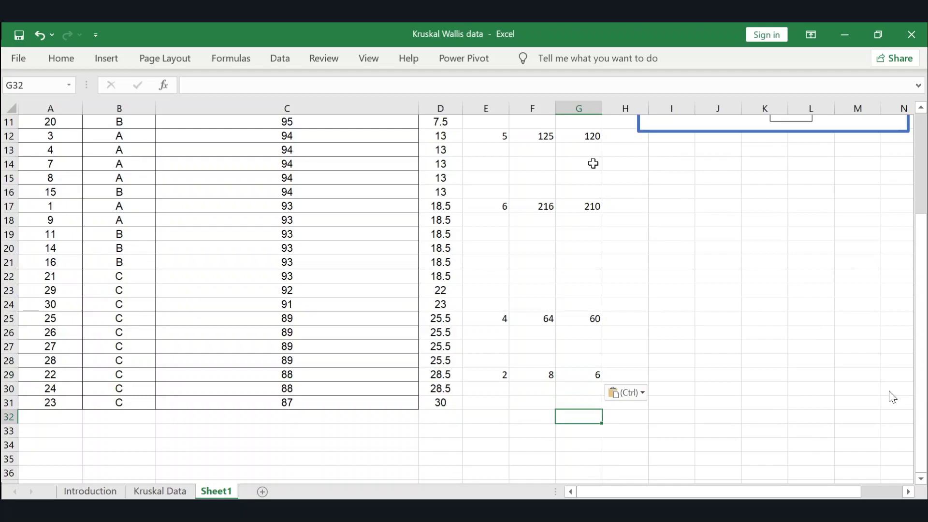
type("=su")
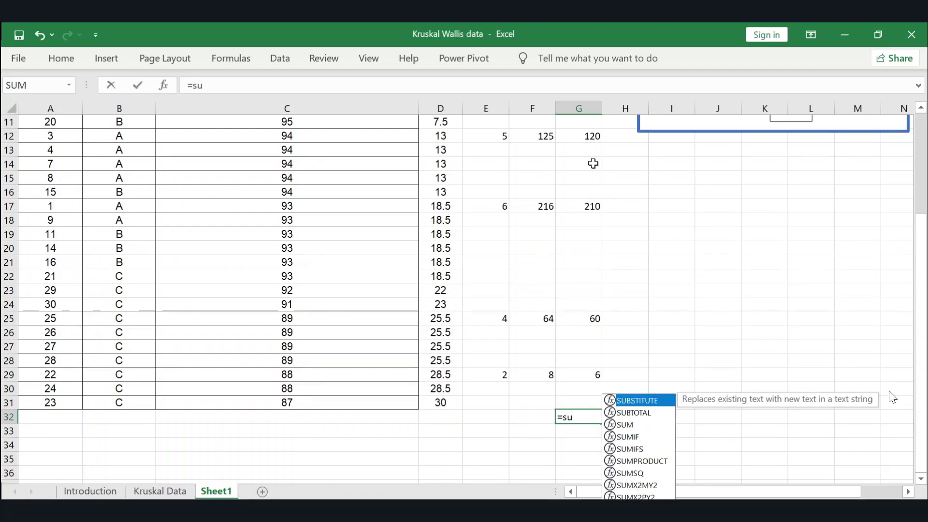
type("m")
key("Tab")
key("Up")
key("Up")
key("Up")
key("ctrl+shift+Up")
key("ctrl+shift+Up")
key("ctrl+shift+Up")
key("ctrl+shift+Up")
key("ctrl+shift+Up")
key("ctrl+shift+Down")
key("ctrl+shift+Up")
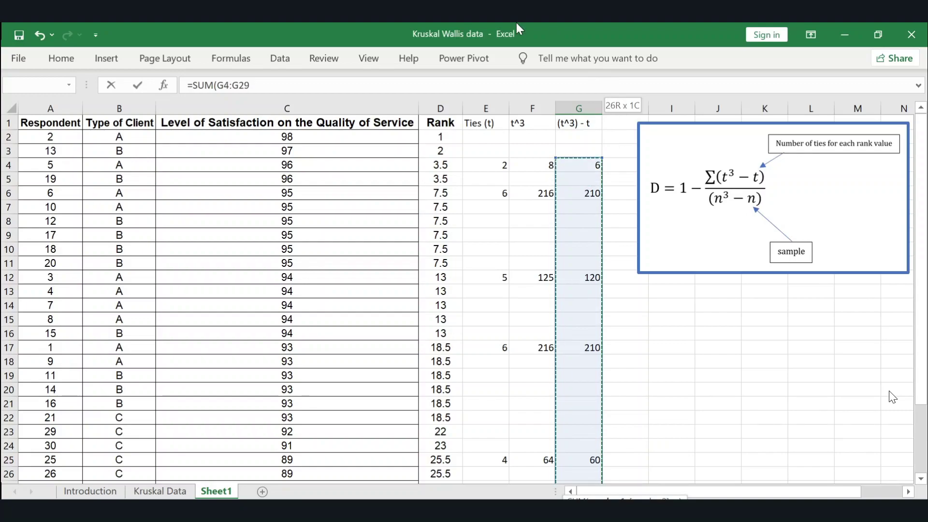
key("Return")
key("Up")
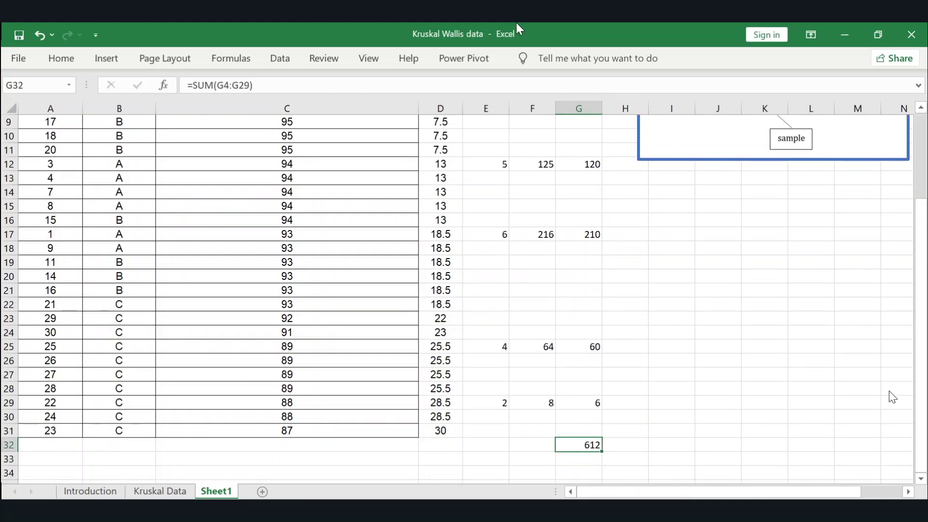
Move the D formula picture down beside rows 23 to 33.
key("Up")
key("Up")
key("Up")
left_click_drag(638, 142, 682, 454)
left_click(591, 444)
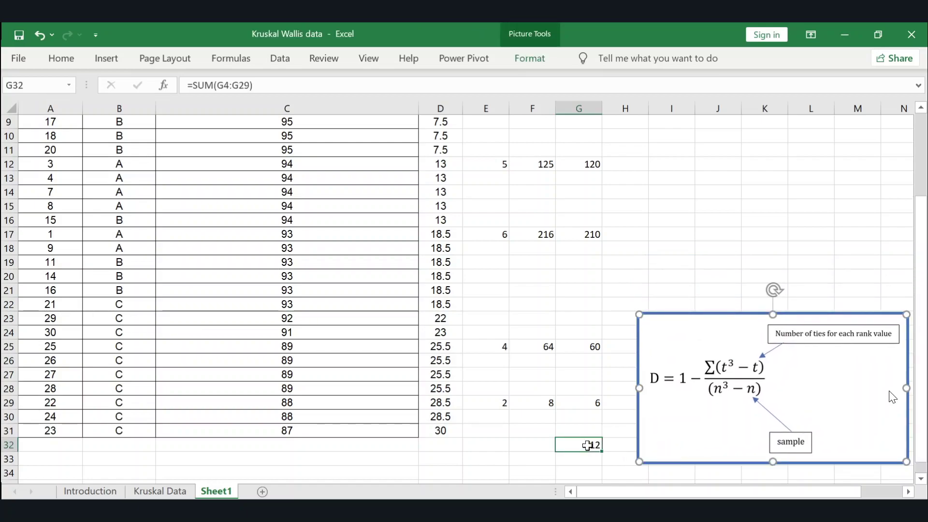
Divide the total by n^3 - n in G33 with the formula =G32/((30^3)-30).
key("Down")
key("Down")
key("Down")
key("Down")
key("Down")
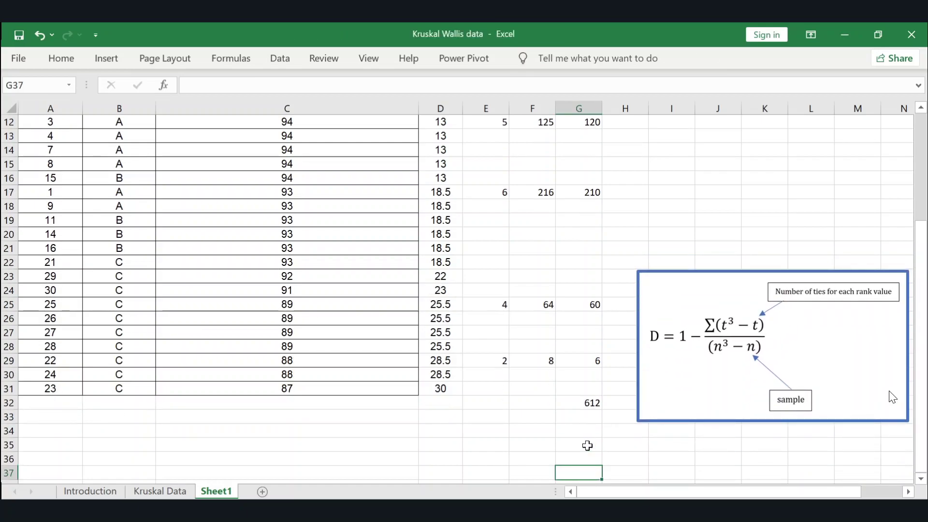
key("Down")
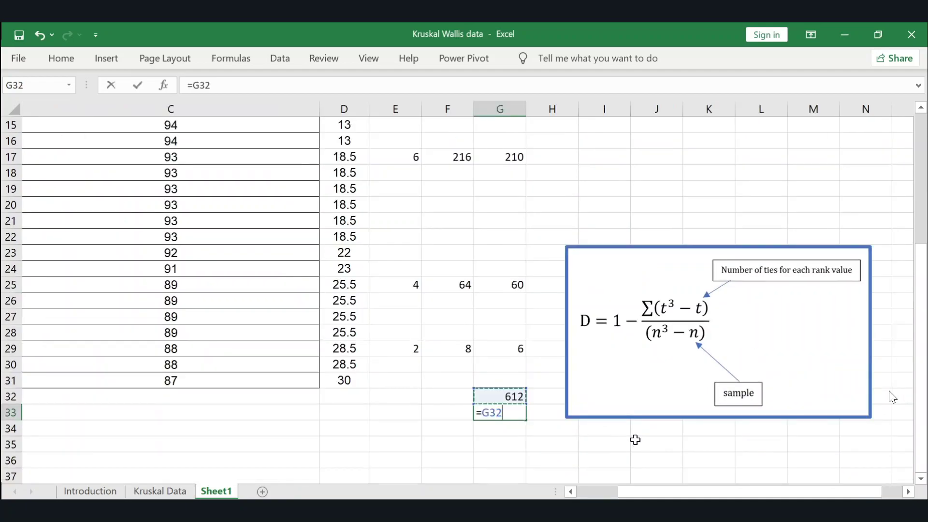
type("/(30^")
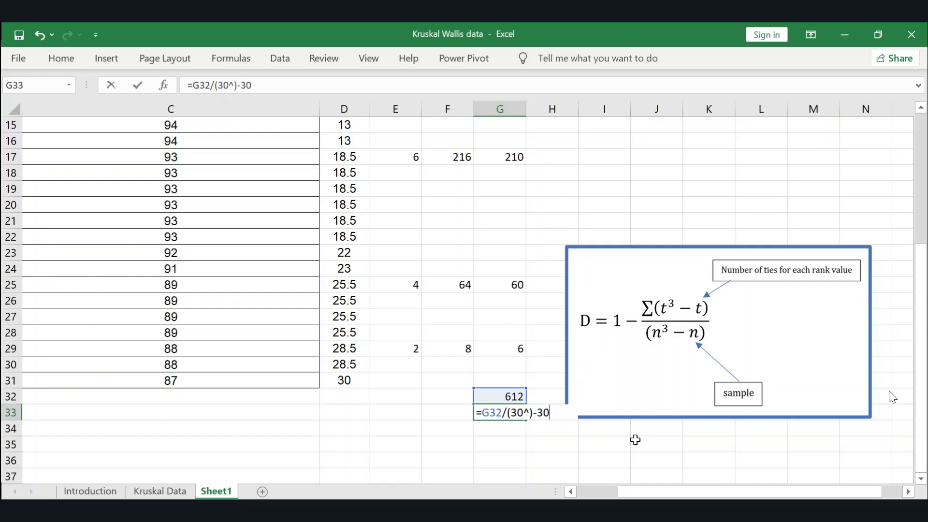
type("3")
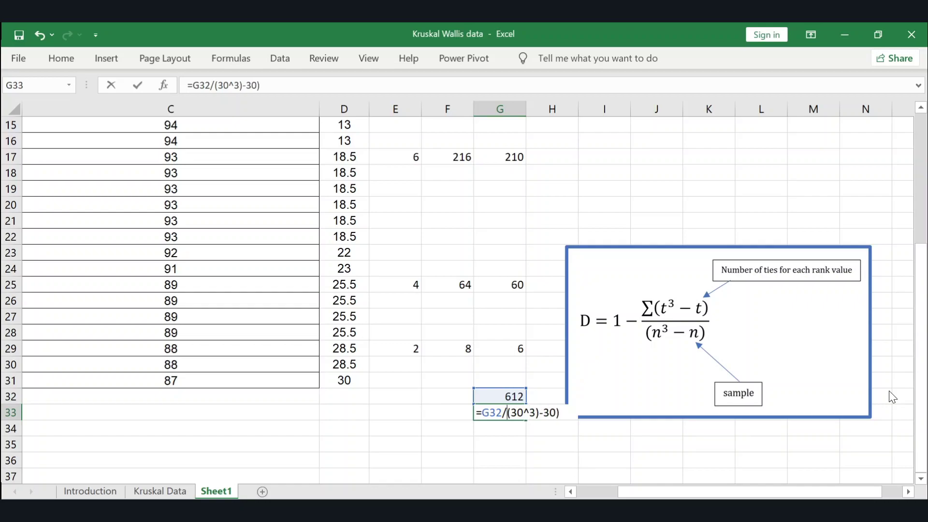
key("Return")
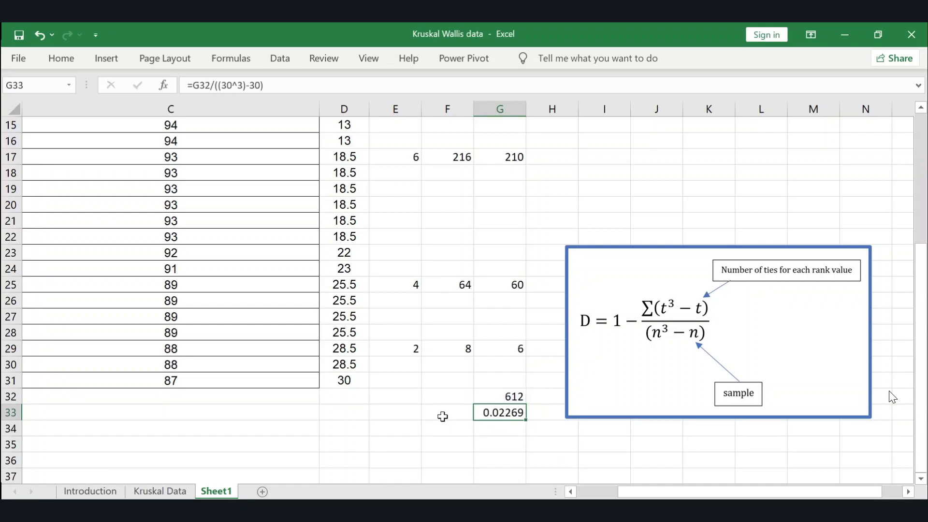
Compute D in G34 as 1 minus the ratio in G33, label it "D" in F34 and make both cells bold.
key("Down")
type("=")
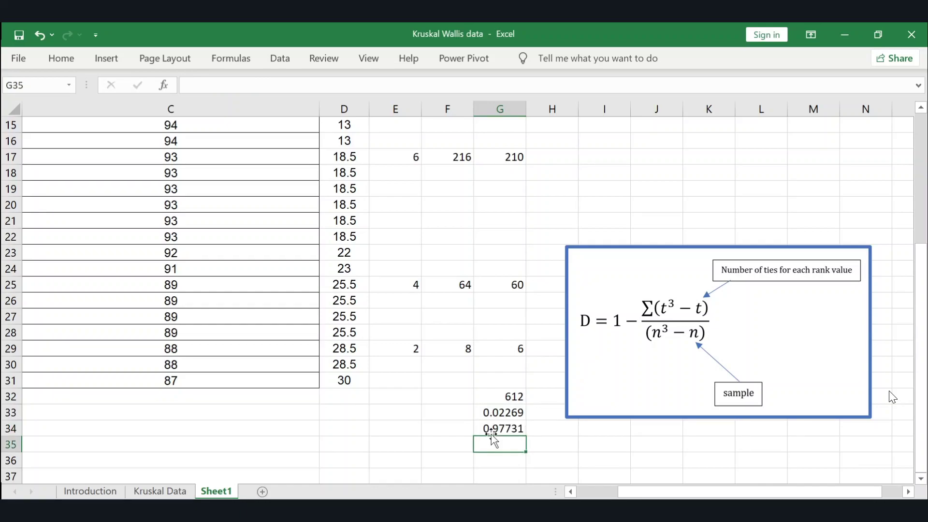
key("ctrl+z")
key("ctrl+b")
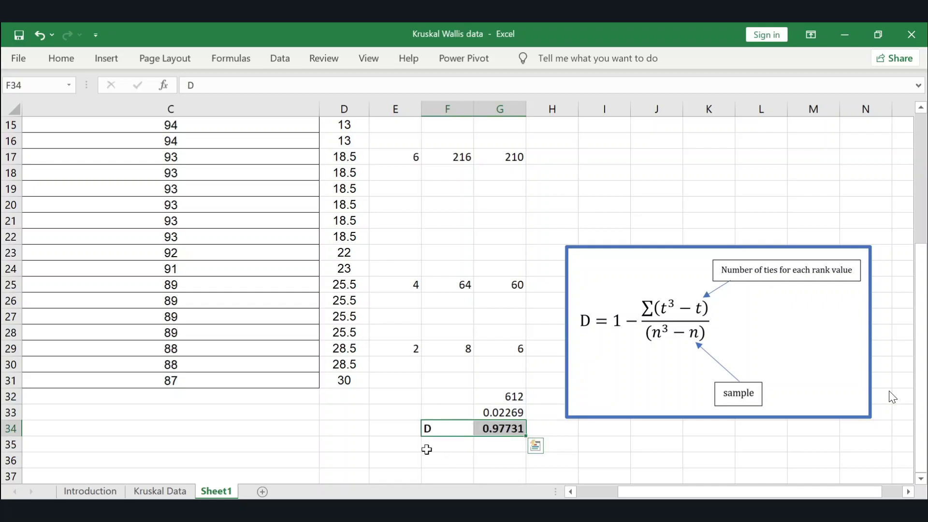
Copy the D label and result from F34:G34 and paste them as values into F26:G26 of the Kruskal Data sheet.
key("ctrl+c")
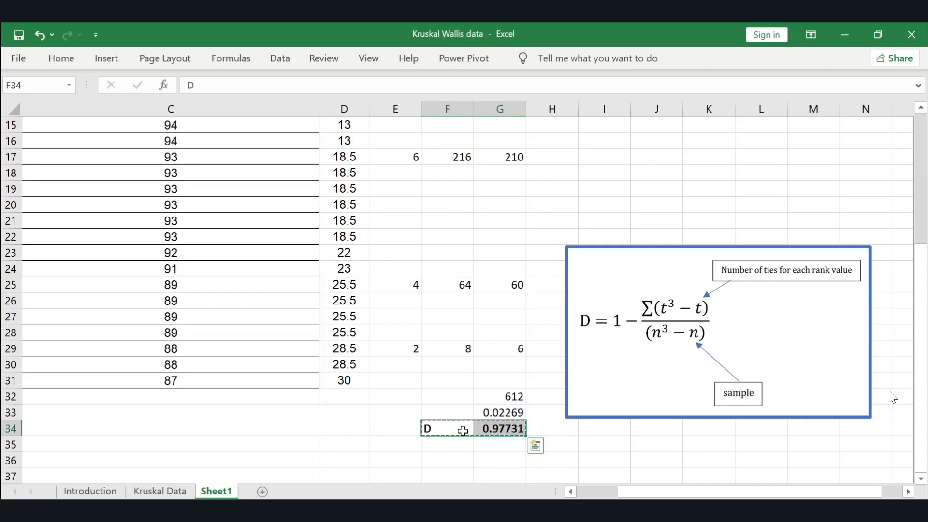
left_click(175, 491)
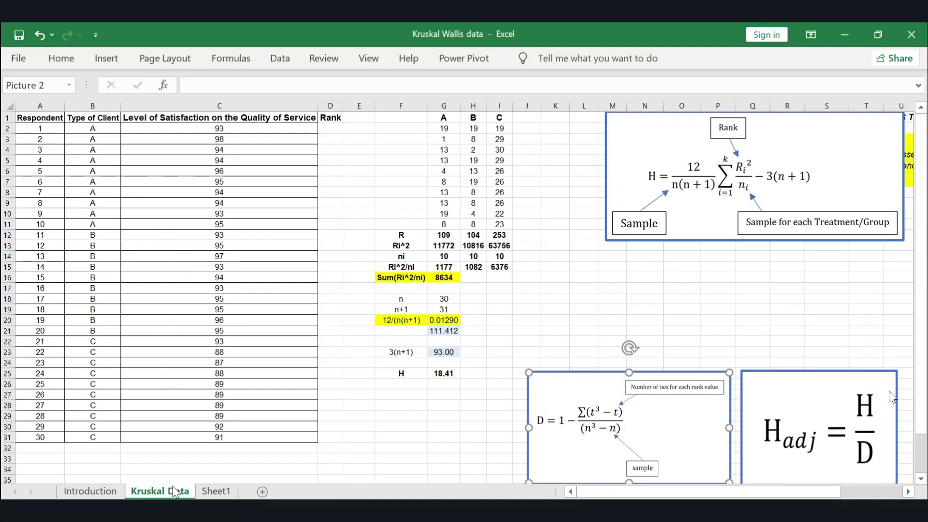
left_click(405, 384)
key("ctrl+v")
left_click(484, 400)
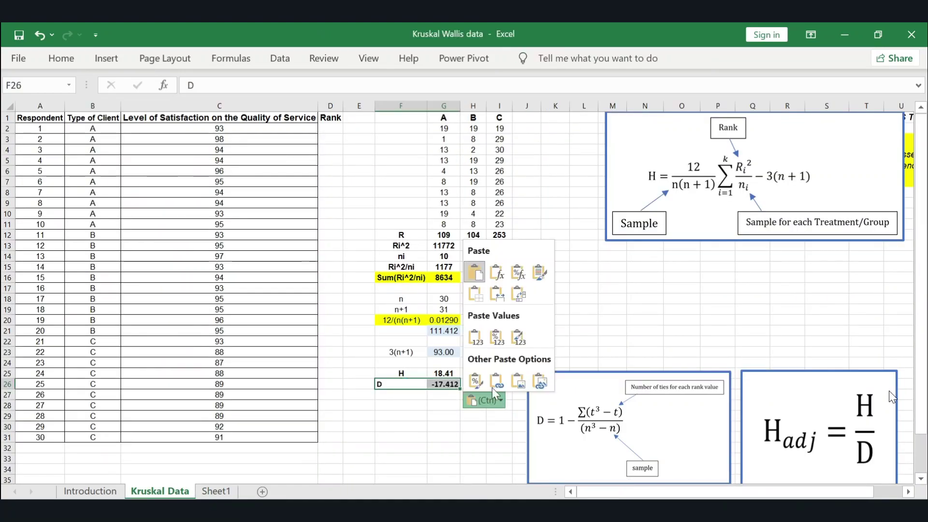
left_click(487, 381)
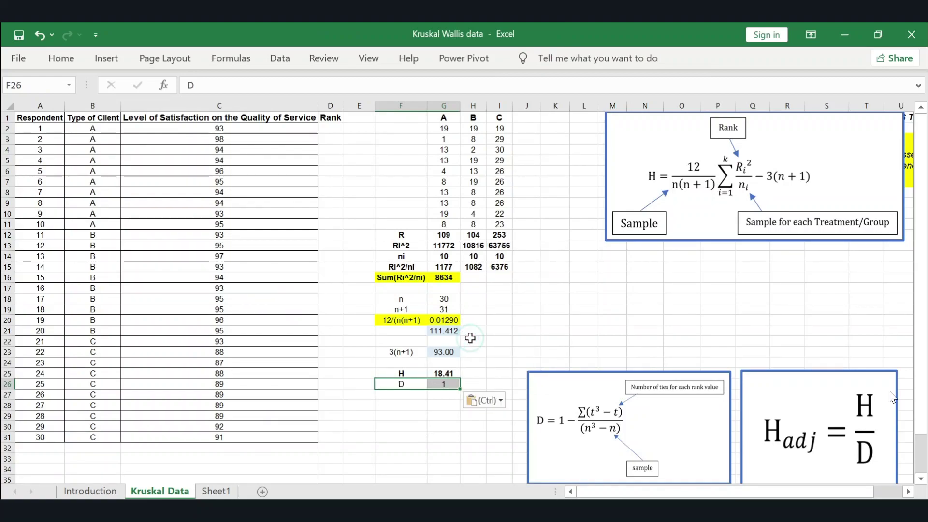
key("Down")
left_click(137, 151)
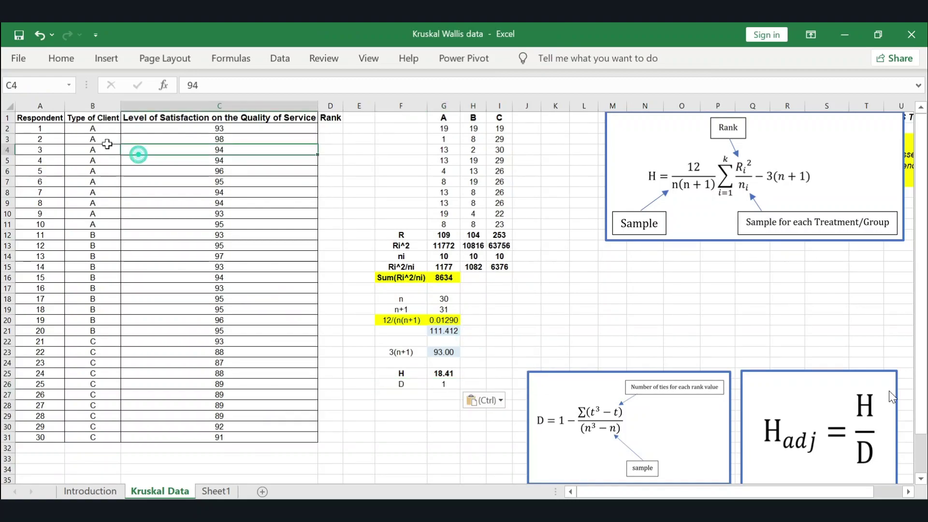
left_click(61, 59)
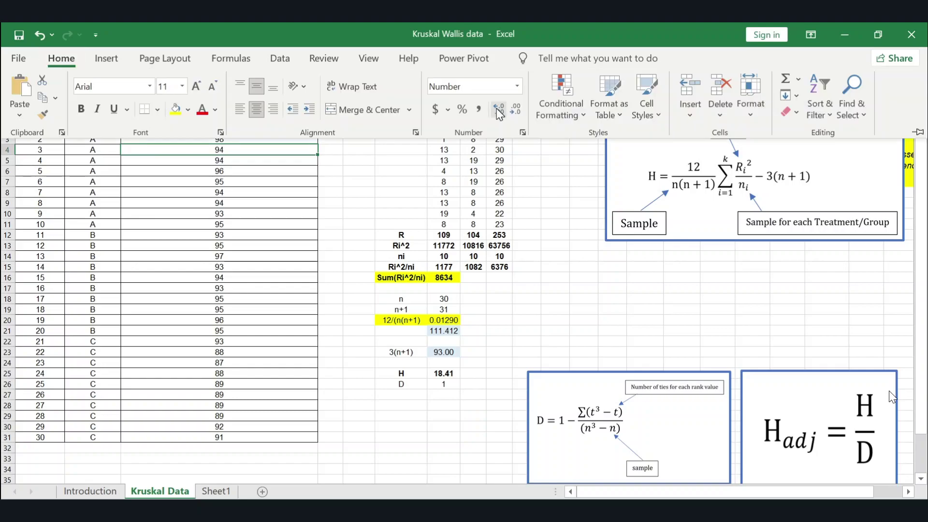
left_click(497, 108)
left_click(497, 108)
left_click(453, 379)
key("ctrl+z")
key("ctrl+z")
Format the D value in G26 to show two decimal places.
left_click(453, 381)
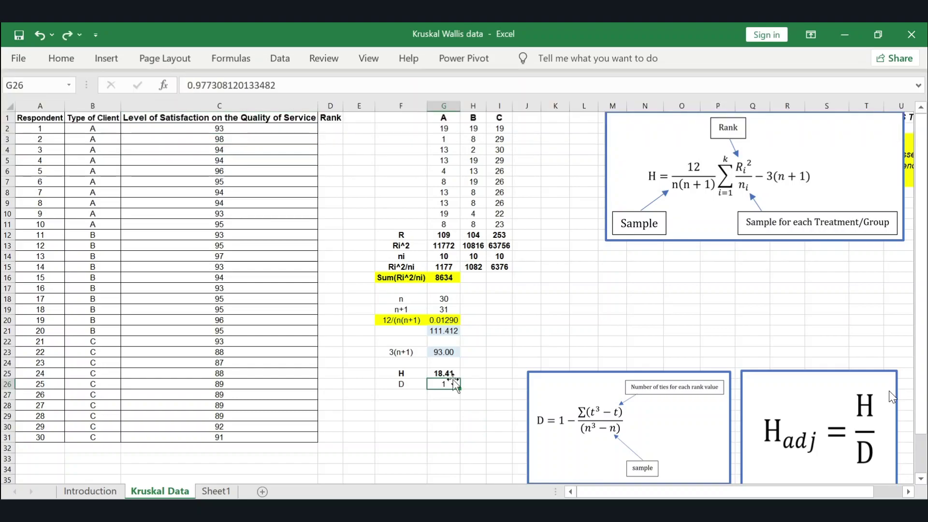
left_click(61, 55)
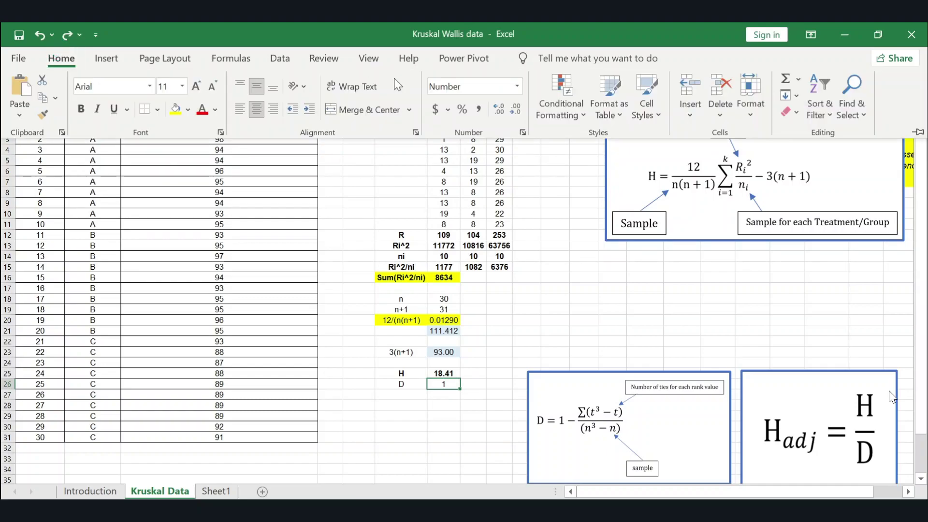
left_click(500, 108)
left_click(500, 109)
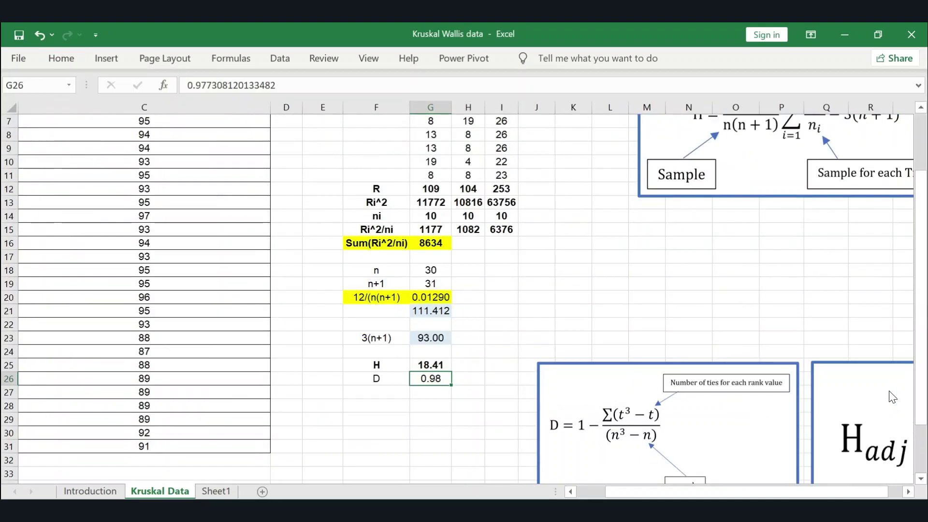
Show the H and D values in G25:G26 with three decimal places.
key("shift+Up")
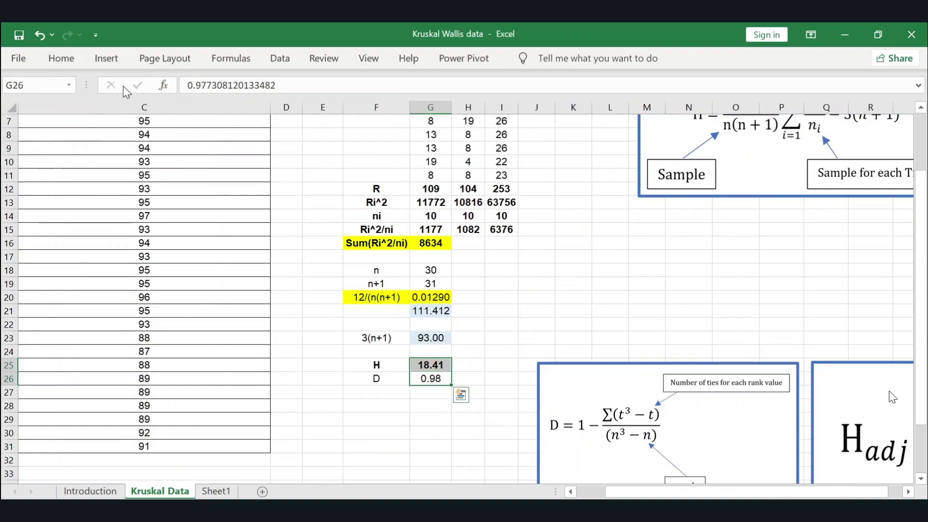
left_click(61, 60)
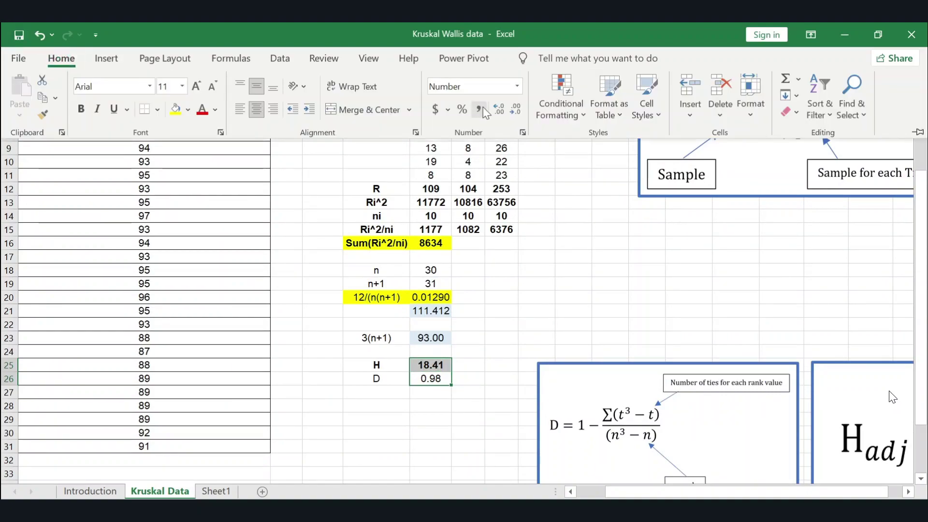
left_click(499, 109)
left_click(443, 394)
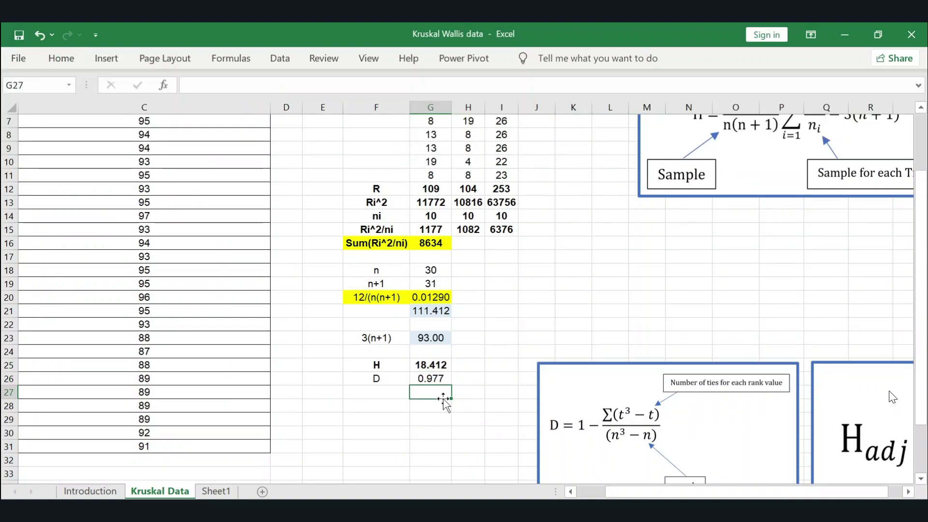
Move the Hadj = H/D formula picture directly above the D formula picture.
key("Left")
key("Down")
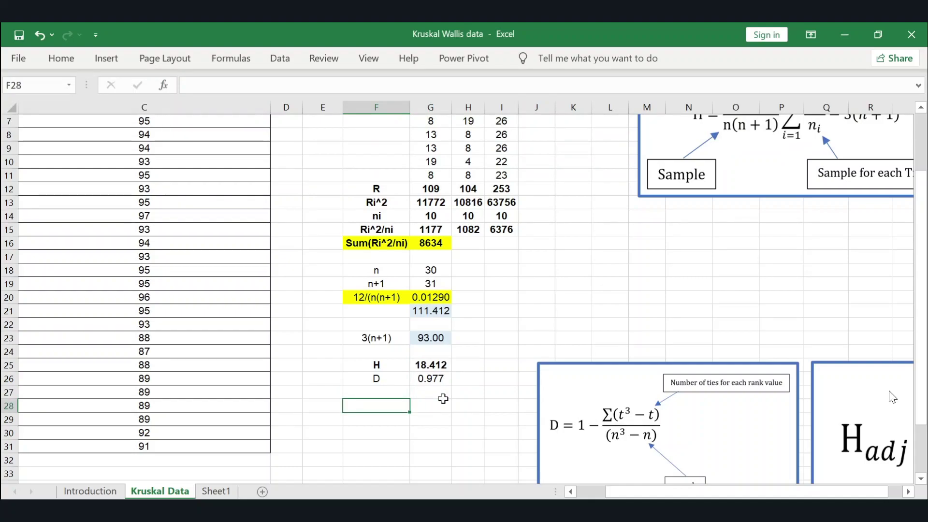
left_click_drag(880, 429, 602, 285)
Label F27 "Hadj" and enter a formula in G27 dividing H in G25 by D in G26.
left_click(377, 404)
key("Up")
type("Ha")
key("BackSpace")
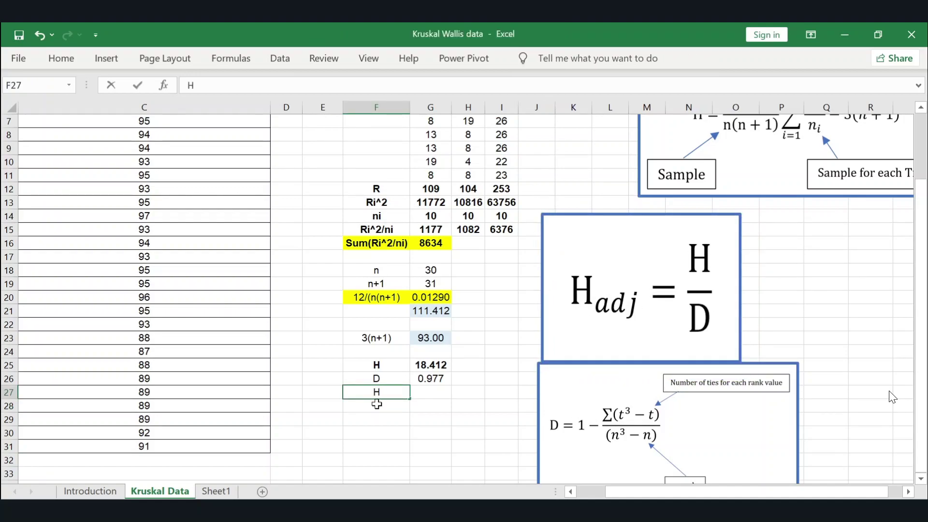
type("adj")
key("Tab")
type("=")
key("Up")
key("Up")
type("/")
key("Up")
Apply the Number format to F27:G27 and make the Hadj label and value bold.
key("shift+Tab")
key("shift+Right")
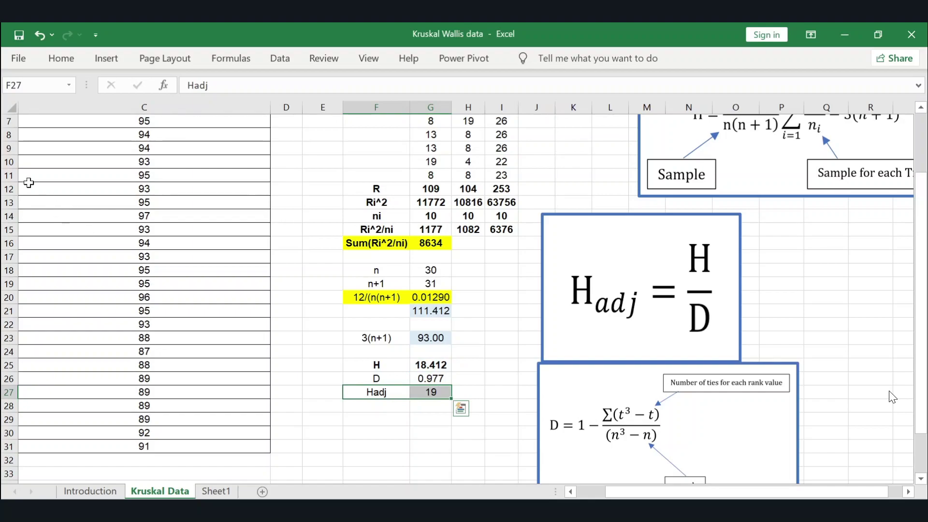
left_click(51, 60)
left_click(443, 86)
type("nummber")
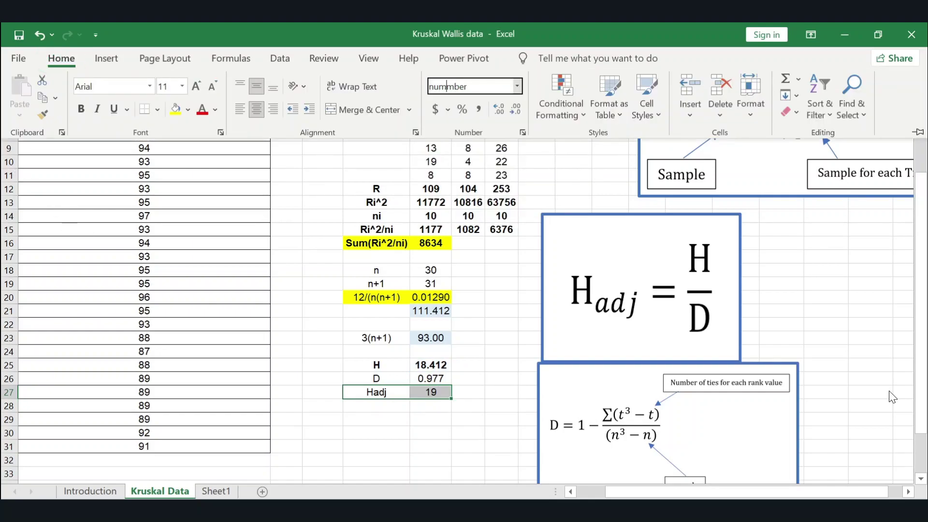
key("Return")
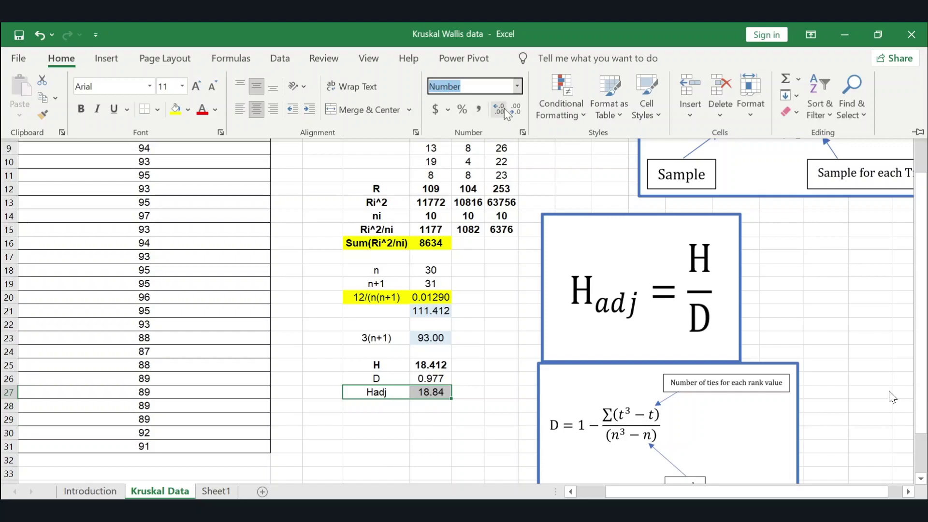
key("ctrl+b")
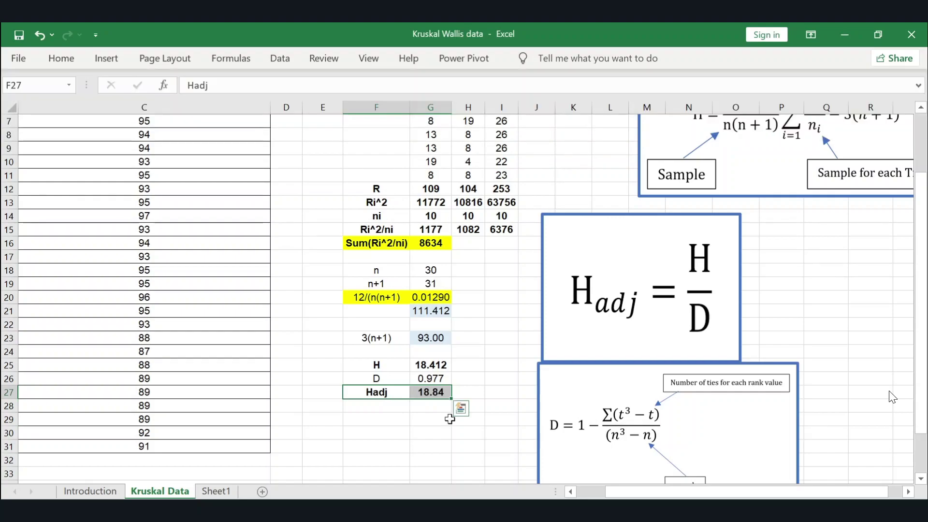
scroll(450, 419, "up", 6)
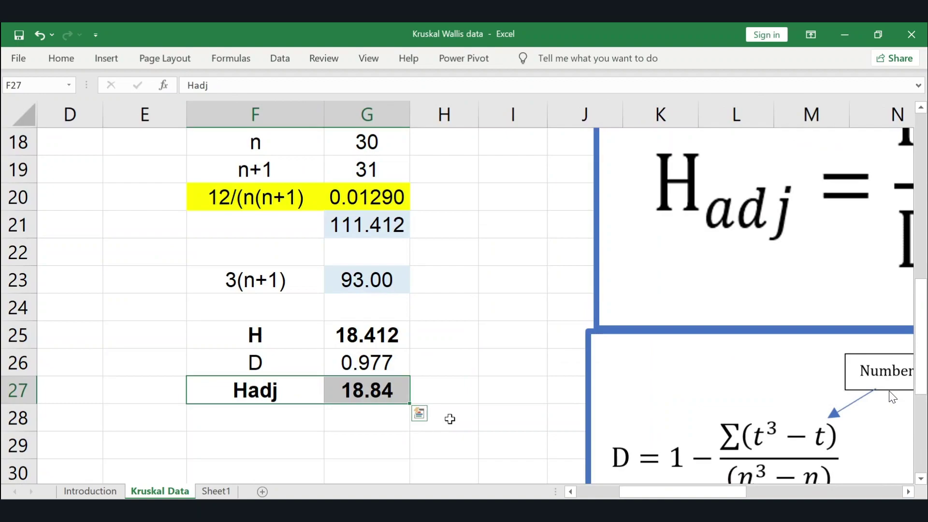
scroll(450, 419, "down", 5)
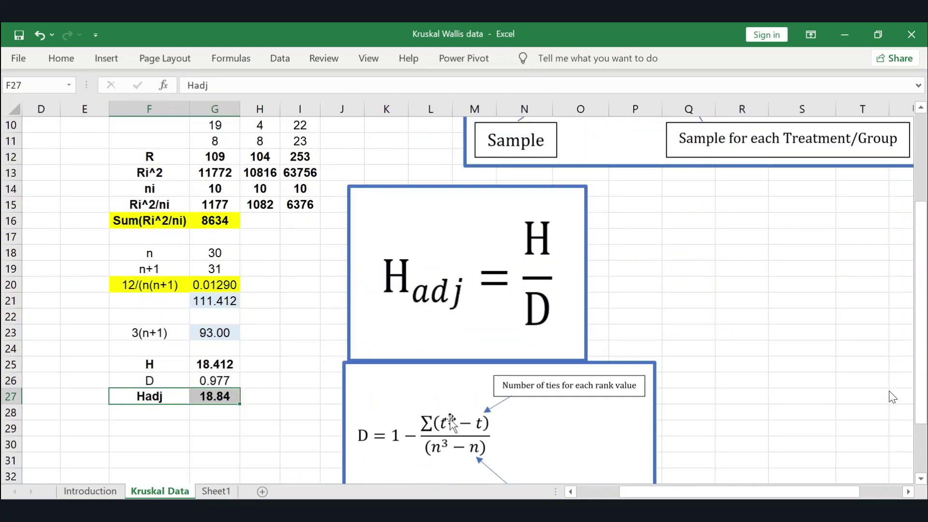
scroll(452, 423, "down", 2)
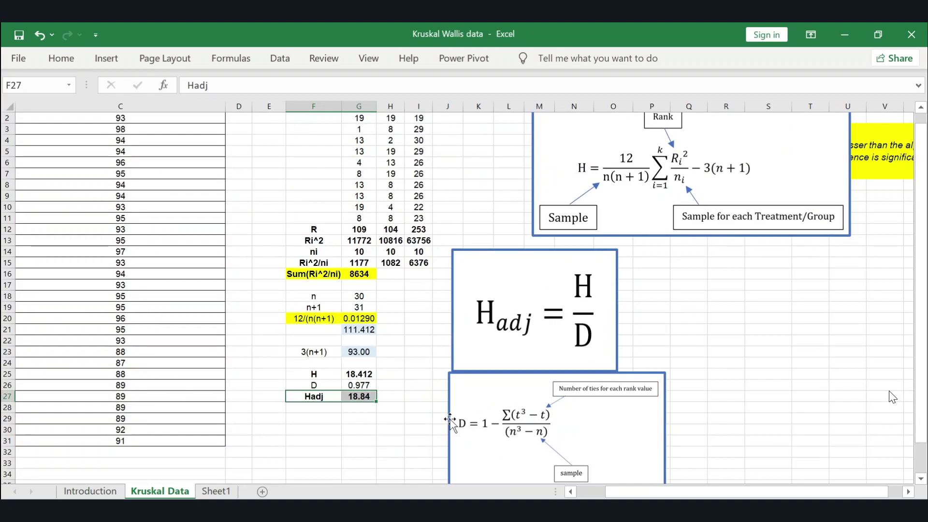
left_click(259, 426)
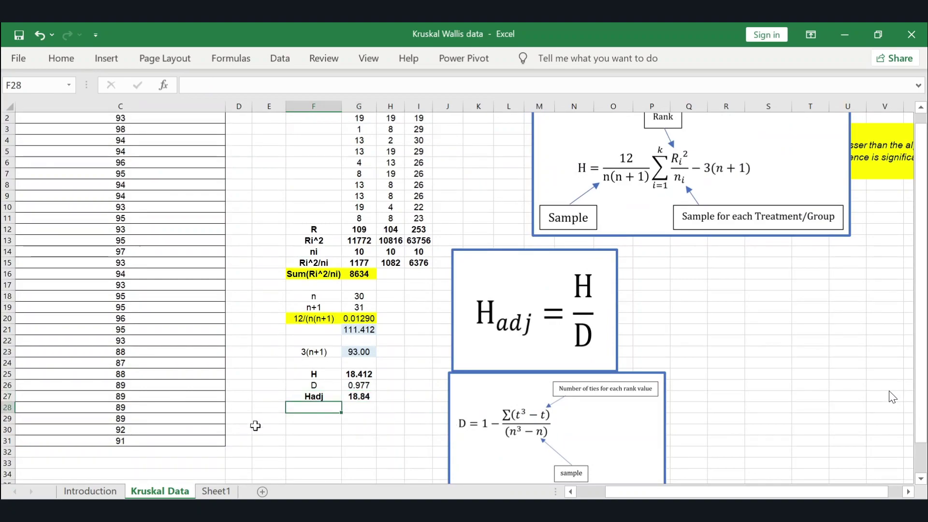
key("Right")
key("Down")
key("Down")
key("Down")
key("Down")
key("Down")
key("Down")
key("Left")
key("Left")
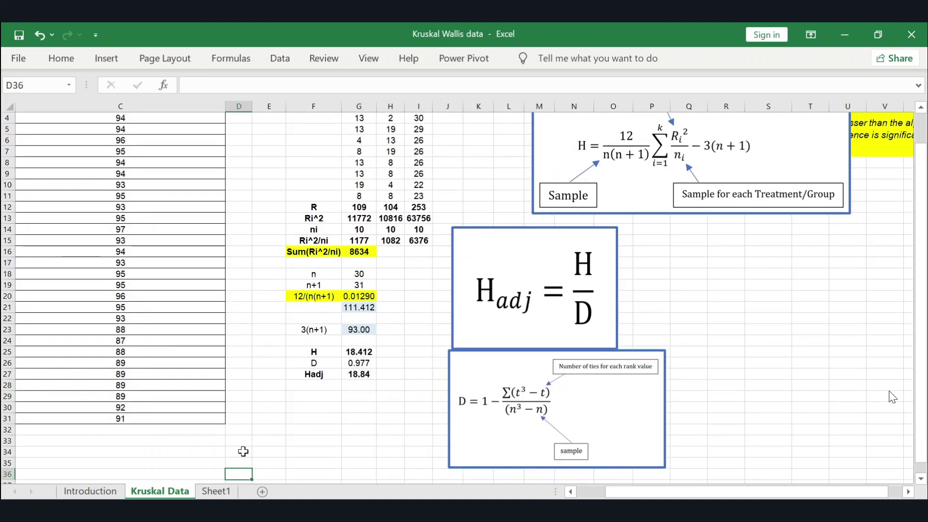
Copy the H, D and Hadj labels and values from F25:G27 into A1:B3 of a new Sheet2 as values.
left_click_drag(312, 352, 360, 379)
key("ctrl+c")
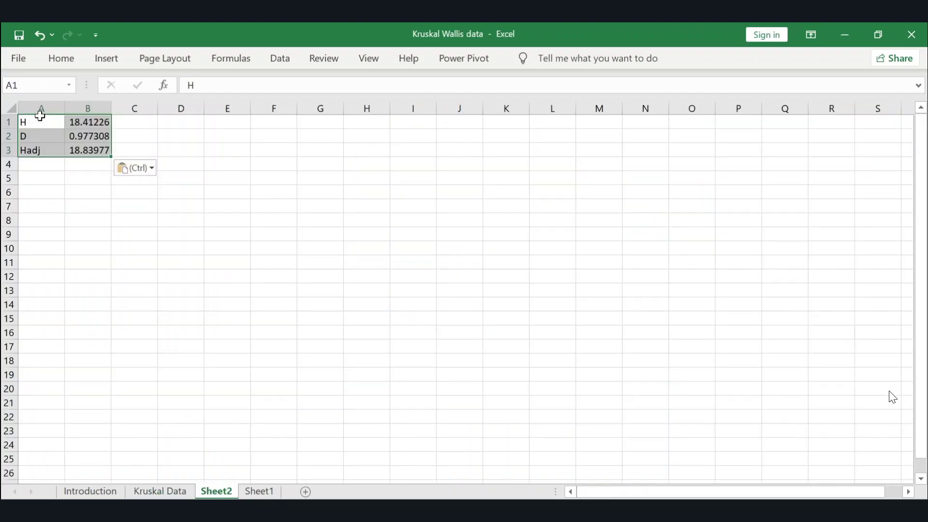
left_click(213, 160)
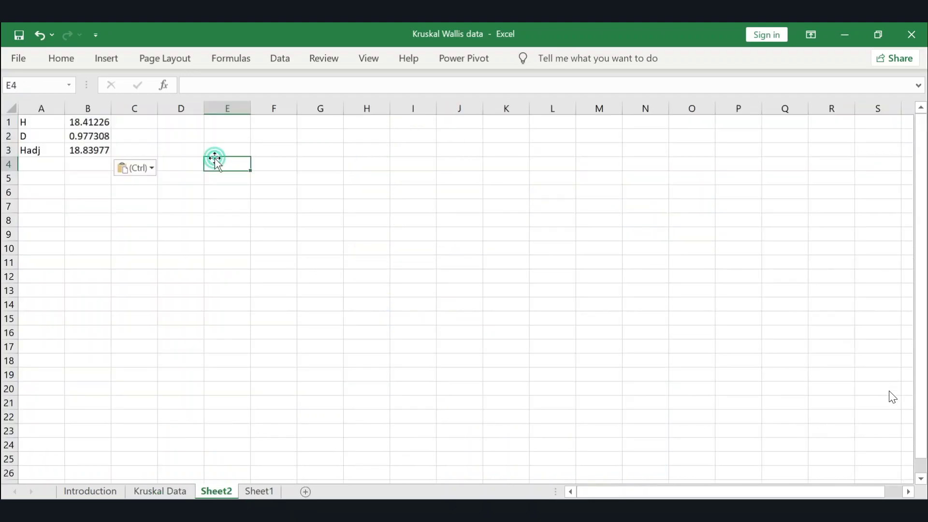
Enter the heading "Groups" in D4 with A, B and C listed below it in D5:D7.
key("Left")
type("Groups")
key("Return")
type("A")
key("Return")
type("B")
key("Return")
type("C")
Enter the heading "Median" in E4 beside the Groups heading.
left_click(214, 160)
type("Mea")
type("di")
key("BackSpace")
key("BackSpace")
key("BackSpace")
type("dian")
key("Return")
left_click(214, 160)
scroll(214, 158, "up", 6)
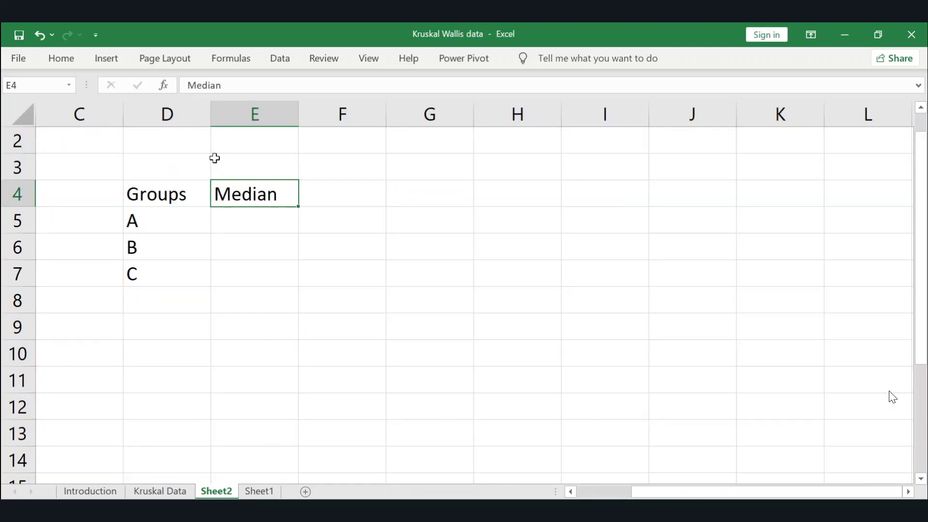
Center-align the contents of columns D and E.
left_click_drag(184, 117, 290, 128)
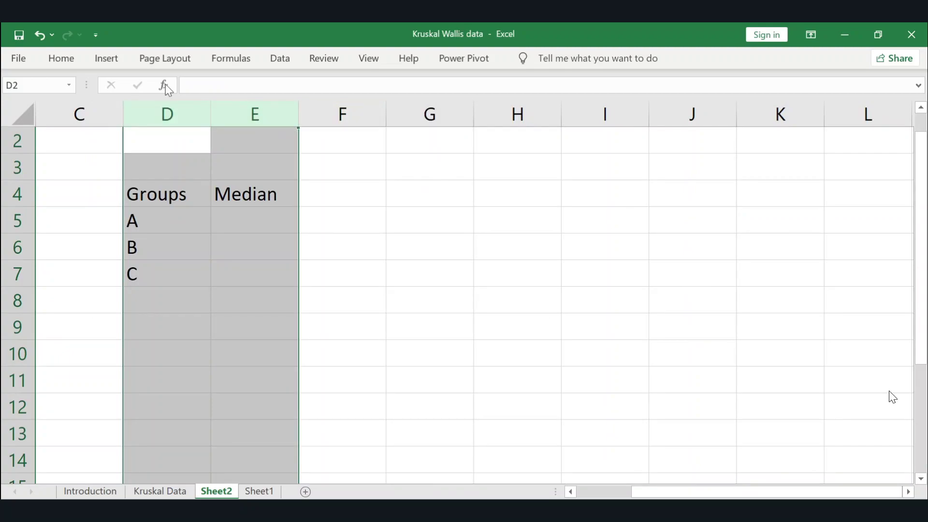
left_click(75, 63)
left_click(255, 109)
double_click(254, 191)
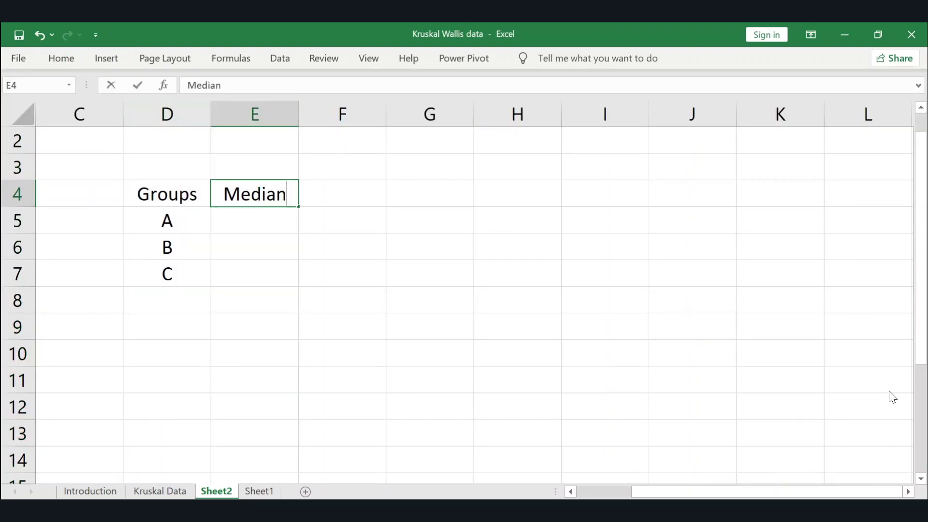
key("Tab")
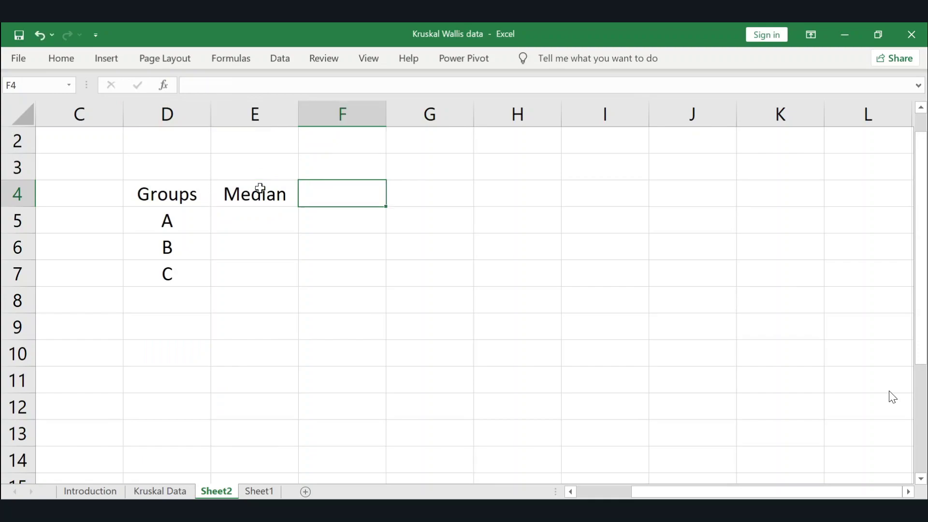
scroll(260, 188, "down", 3)
key("Left")
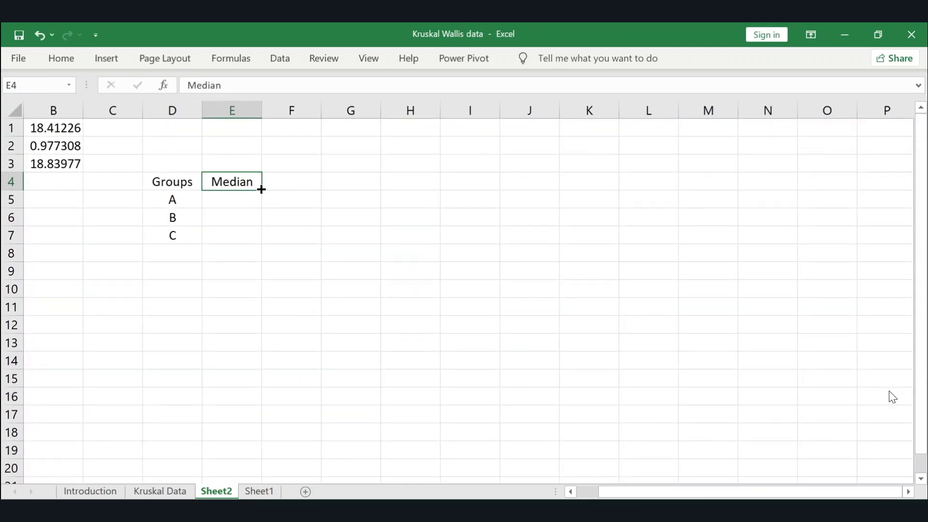
key("Up")
key("Left")
key("Left")
key("Left")
key("Left")
key("Up")
key("Up")
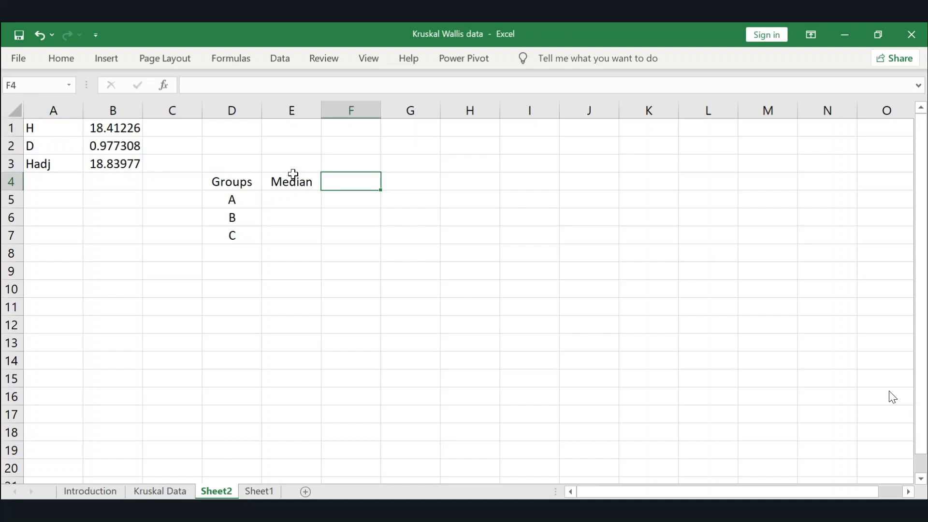
Add the headings "Computed H" in F4 and "Adjust Value" in G4, and autofit column G.
type("Computed")
key("Tab")
type("Adj")
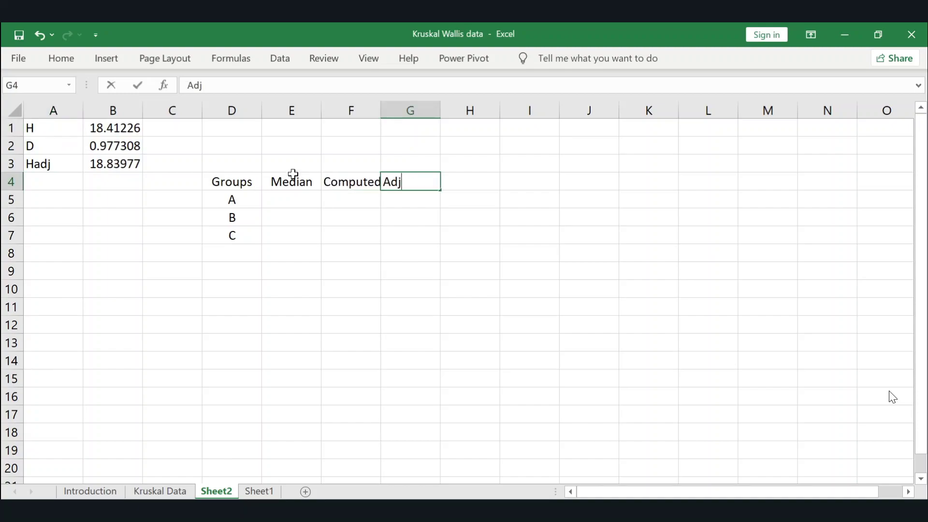
type("ust Value")
key("Tab")
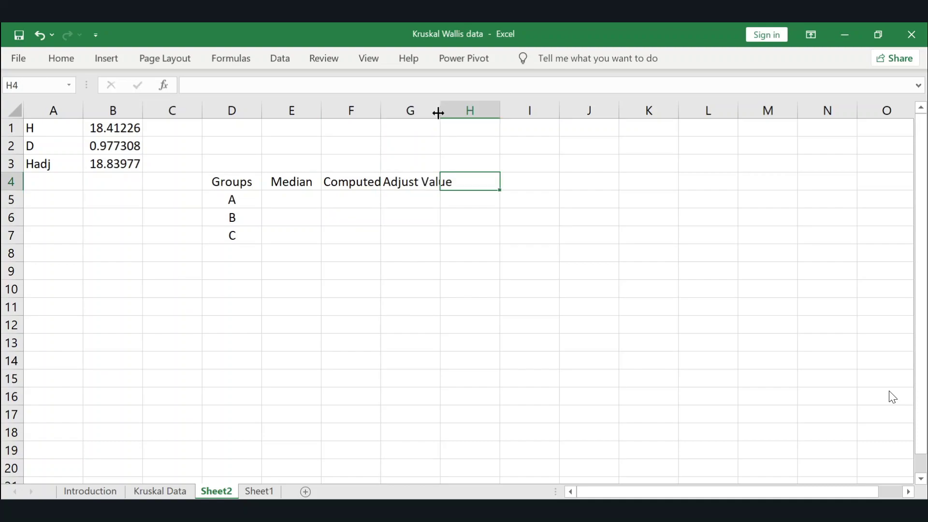
double_click(438, 112)
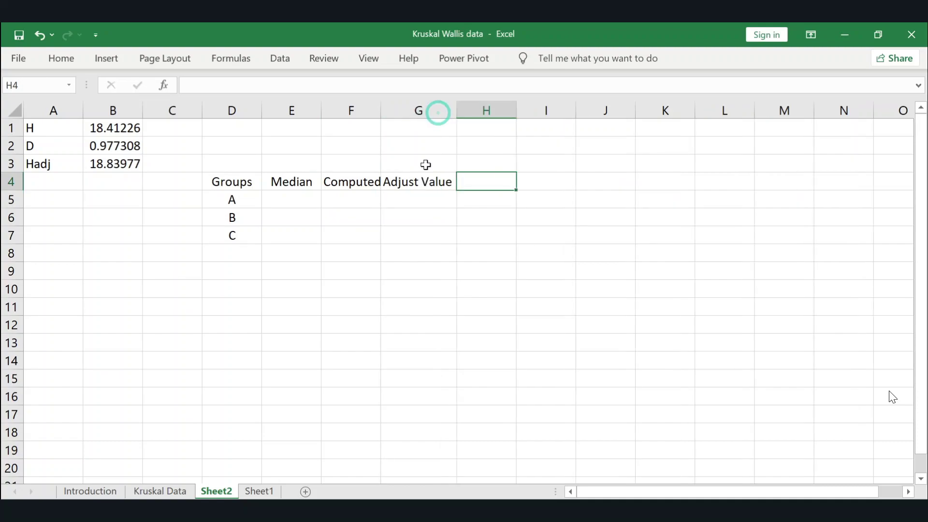
Correct the G4 heading to "Adjusted Value" and autofit columns F and G.
left_click(416, 185)
double_click(417, 185)
type("e")
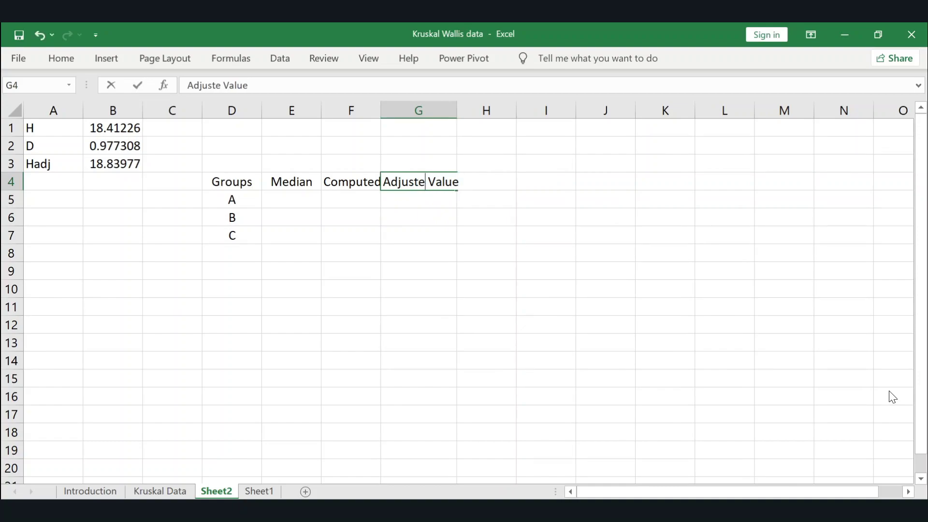
type("d")
key("Tab")
left_click_drag(352, 110, 455, 113)
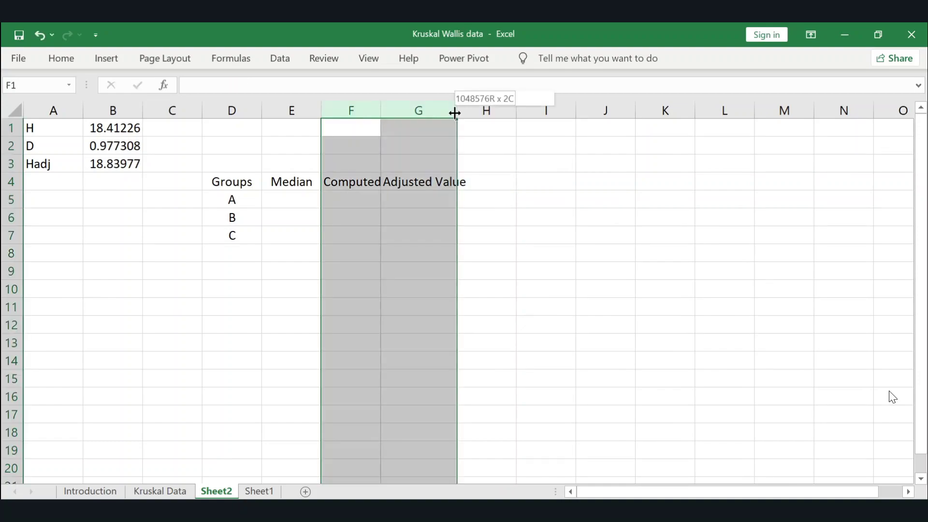
double_click(455, 113)
left_click(232, 179)
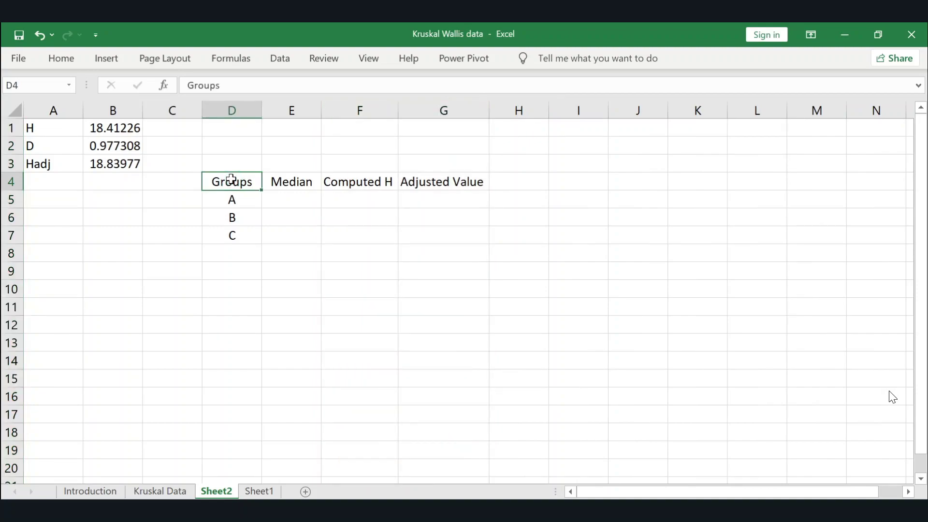
Add the headings "P-value", "Decision" and "Interpretation" in H4:J4.
key("Right")
key("Right")
key("Right")
key("Right")
type("P")
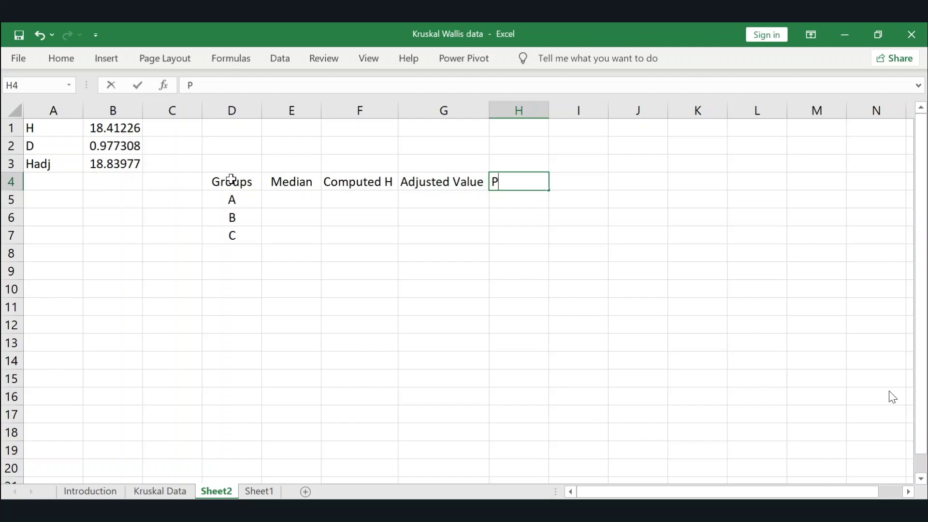
type("-value")
key("ctrl+Return")
key("Right")
type("Decision")
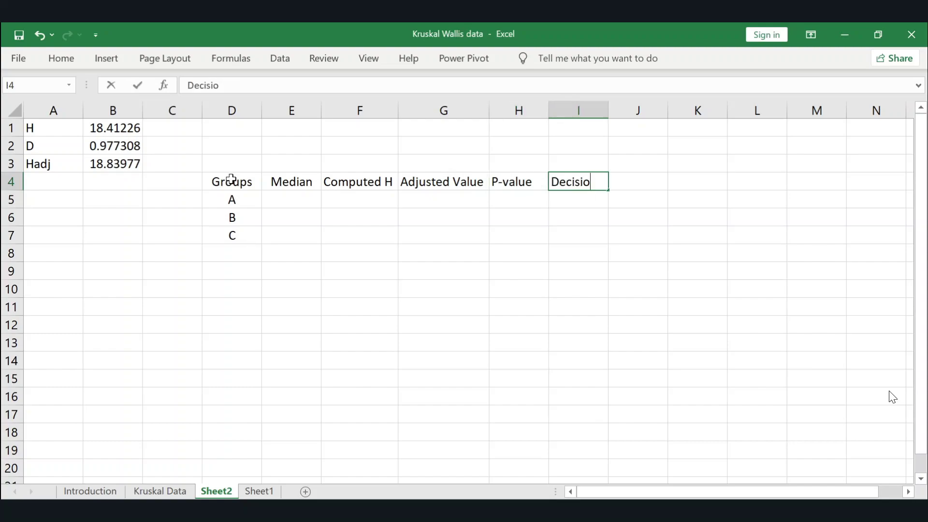
key("Right")
type("Interpretation")
key("Left")
key("Left")
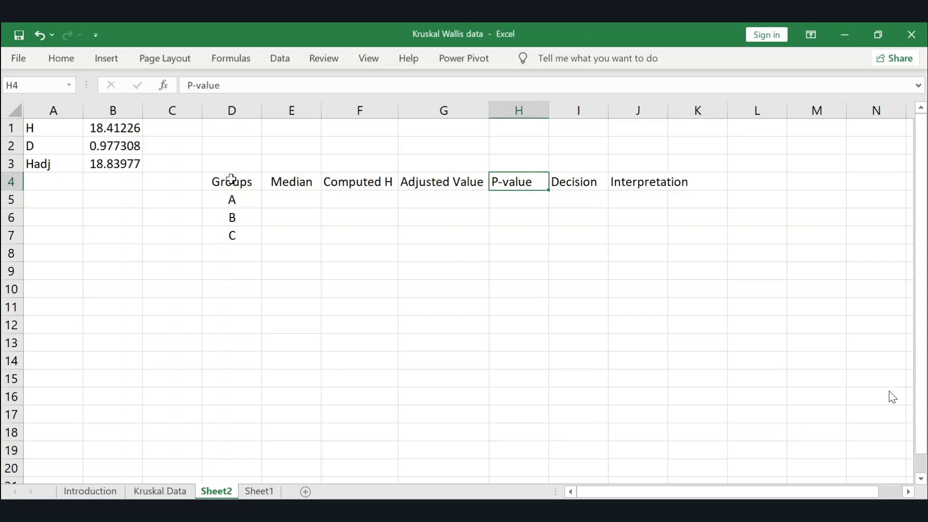
Center-align the summary table D4:J7 and autofit columns D to J to their contents.
left_click(231, 179)
key("ctrl+a")
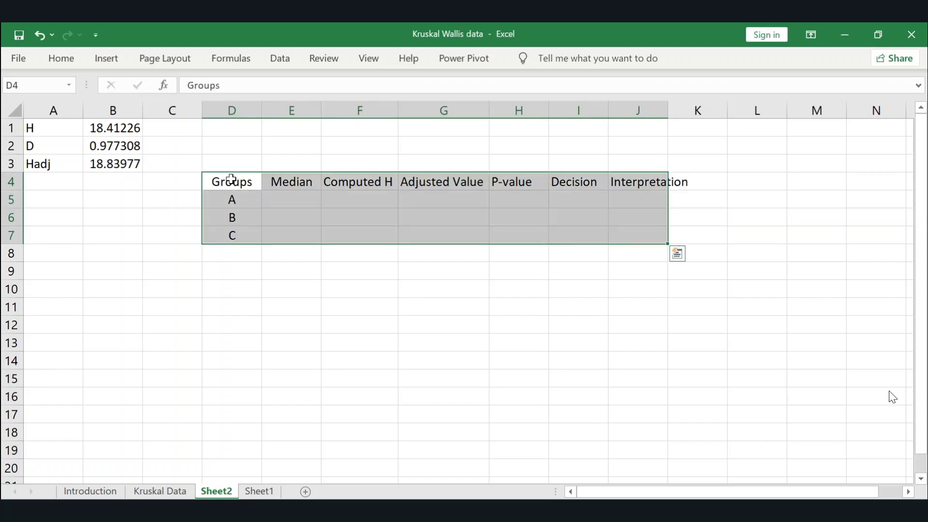
left_click(67, 65)
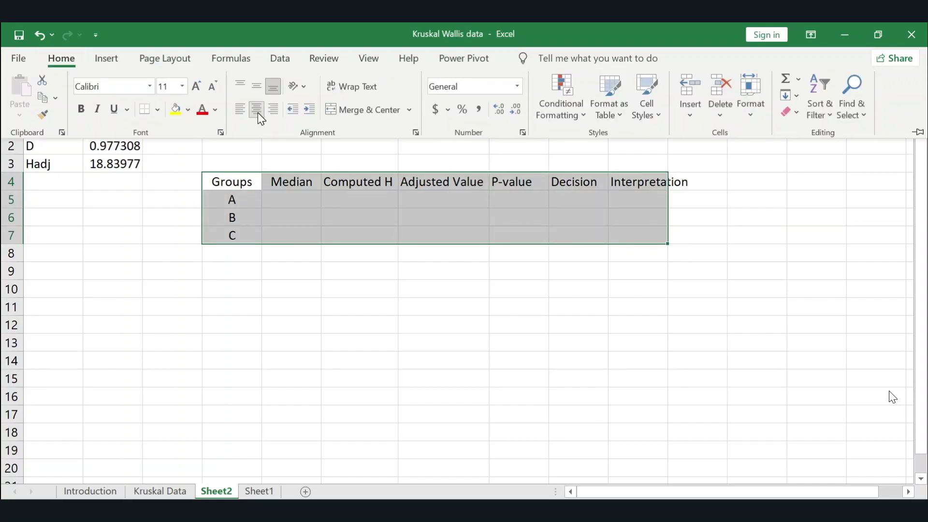
left_click(257, 112)
left_click(232, 199)
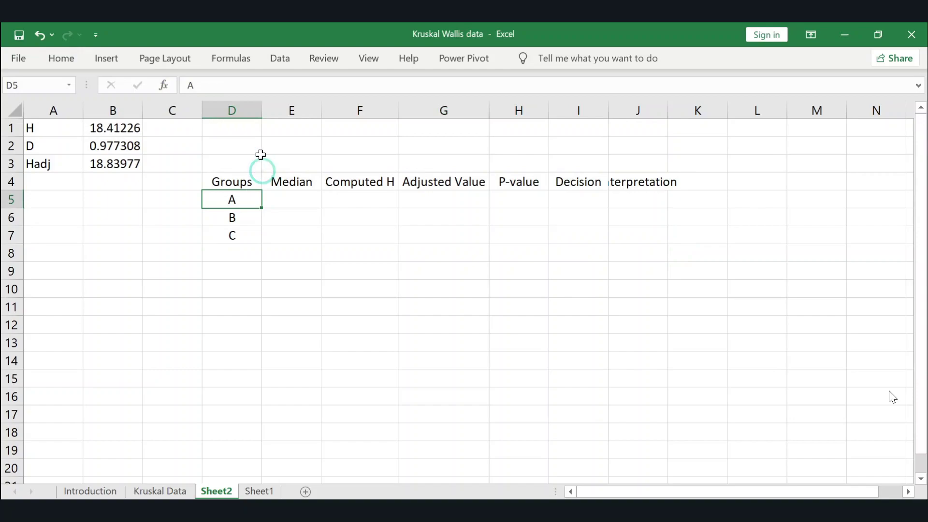
left_click_drag(232, 110, 622, 137)
double_click(609, 109)
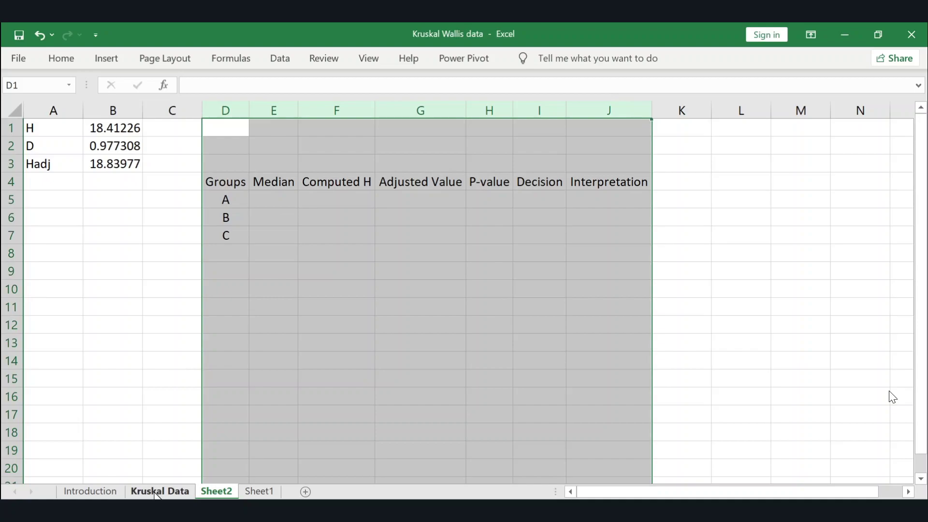
On the Kruskal Data sheet, label B33 "Median" and list groups A, B and C in B34:B36.
left_click(114, 492)
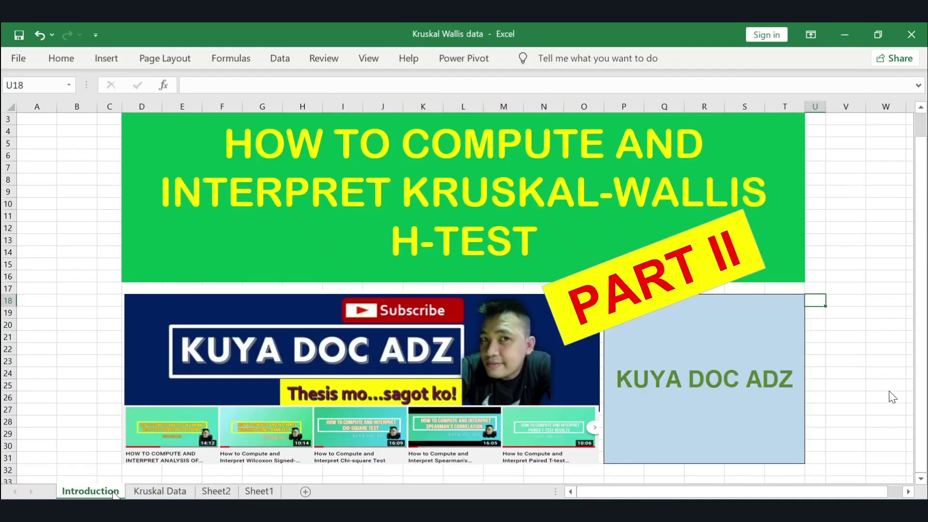
left_click(187, 492)
type("MEdi")
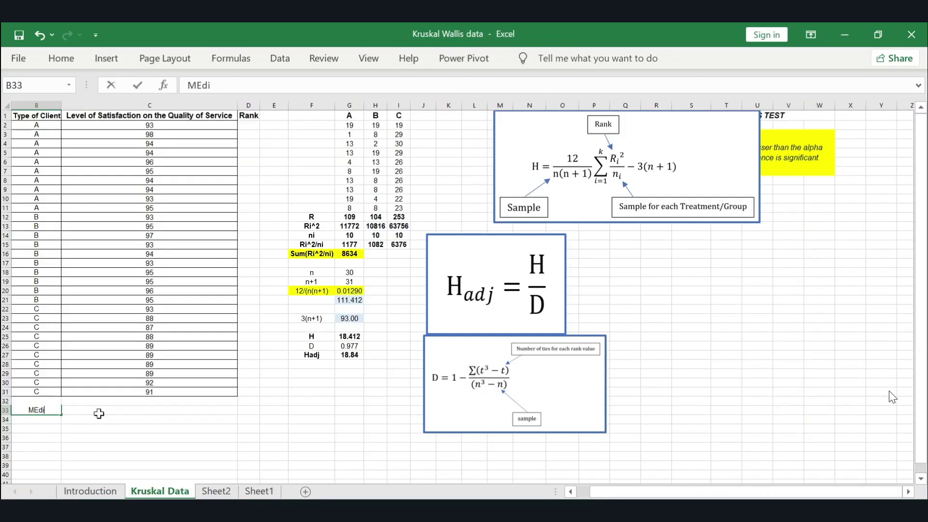
type("an")
key("Return")
type("a")
key("Return")
type("b")
key("Return")
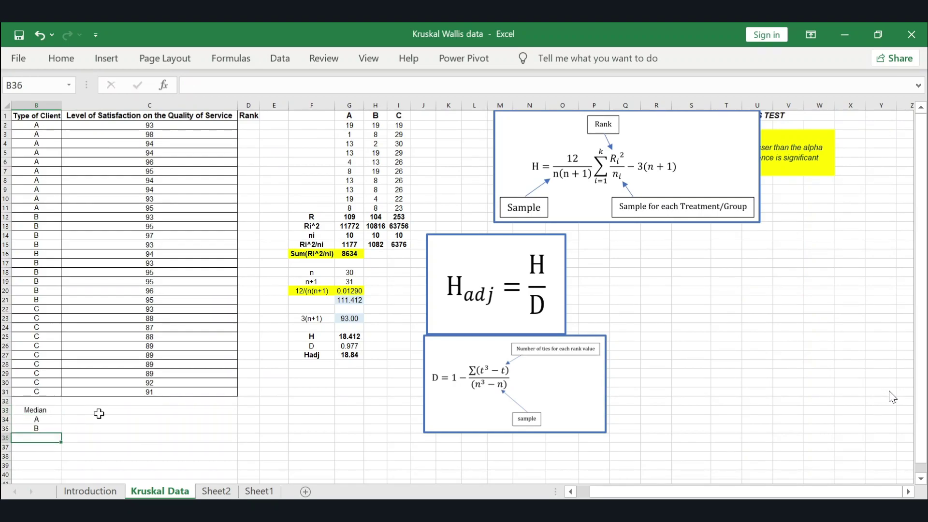
scroll(99, 414, "up", 2)
type("c")
key("Return")
Calculate the median of group A in C34 with a MEDIAN formula over C2:C11.
key("Up")
key("Up")
key("Up")
key("Right")
type("=medi")
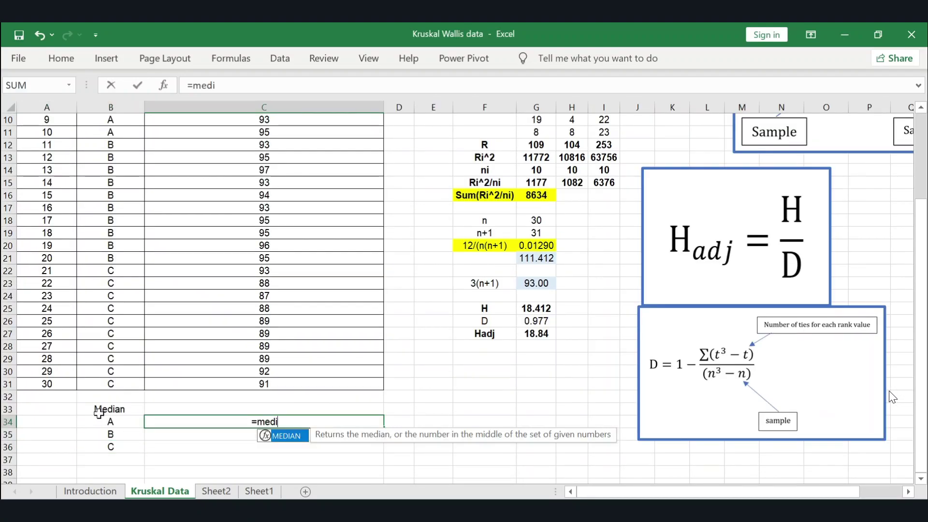
key("Tab")
key("Up")
key("Up")
key("Up")
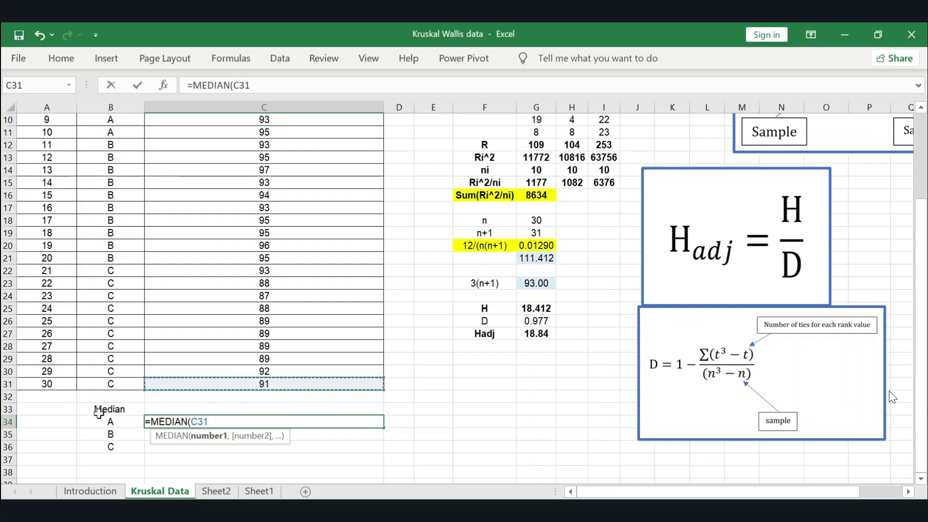
key("ctrl+Up")
key("Down")
key("shift+Down")
key("shift+Down")
key("shift+Down")
key("shift+Down")
key("shift+Down")
key("shift+Down")
key("shift+Down")
key("shift+Down")
key("shift+Down")
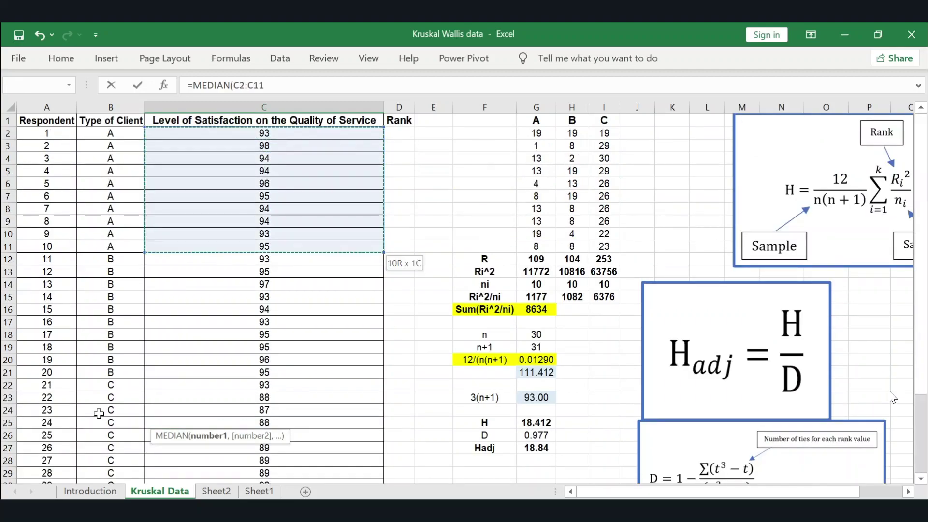
key("Return")
Calculate the median of group B in C35 with a MEDIAN formula over C12:C21.
type("=m")
key("Tab")
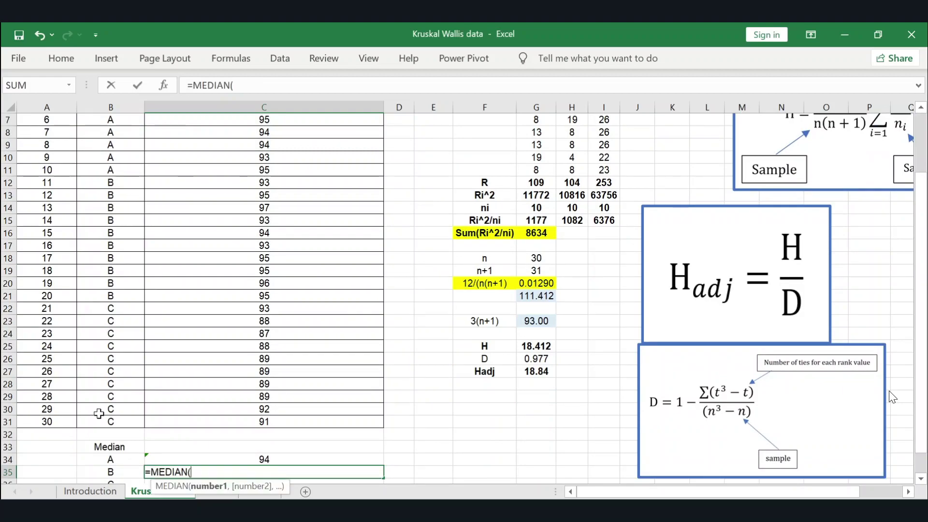
key("Up")
key("Up")
key("Up")
key("Up")
key("Up")
key("Up")
key("Up")
key("Up")
key("Up")
key("Up")
key("Up")
key("Up")
key("Up")
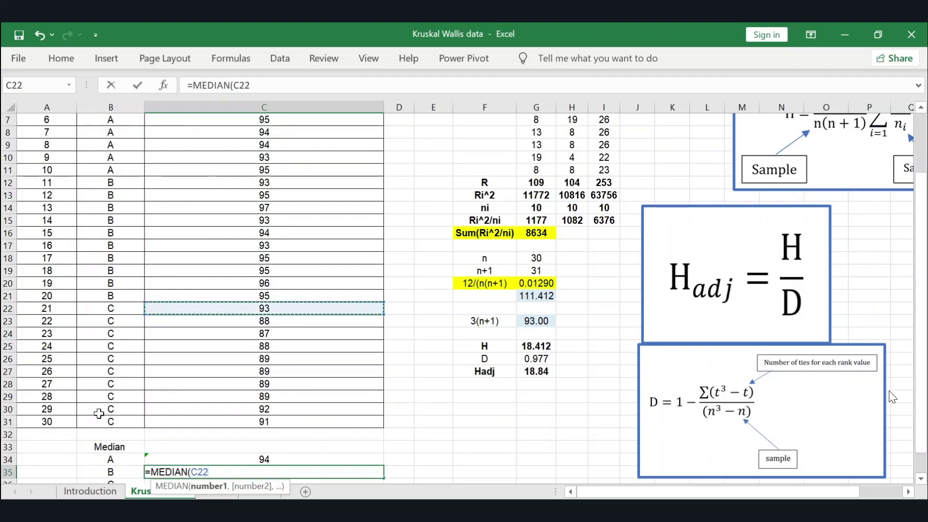
key("Up")
key("shift+Up")
key("shift+Up")
key("shift+Up")
key("shift+Up")
key("shift+Up")
key("shift+Up")
key("shift+Up")
key("shift+Up")
key("shift+Up")
key("Return")
Calculate the median of group C in C36 with a MEDIAN formula over C22:C31.
type("=media")
key("Tab")
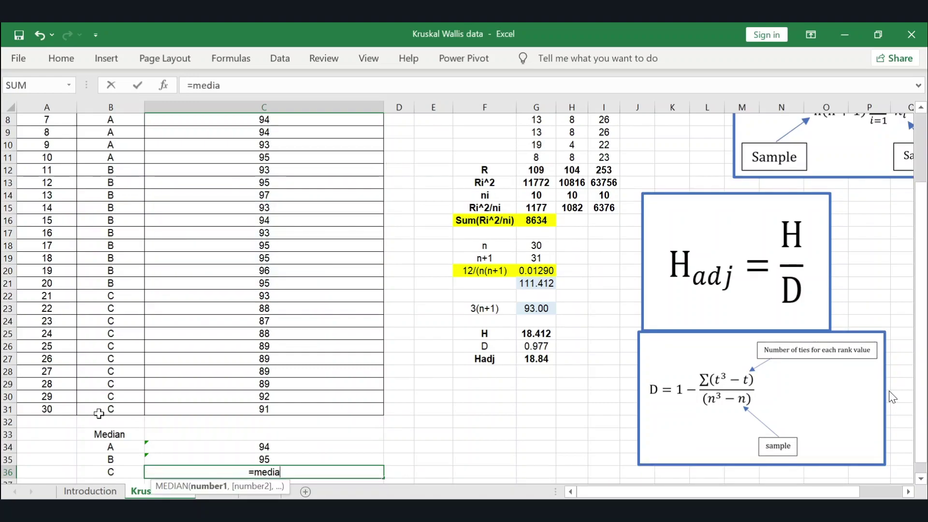
key("Up")
key("Up")
key("Up")
key("Up")
key("Up")
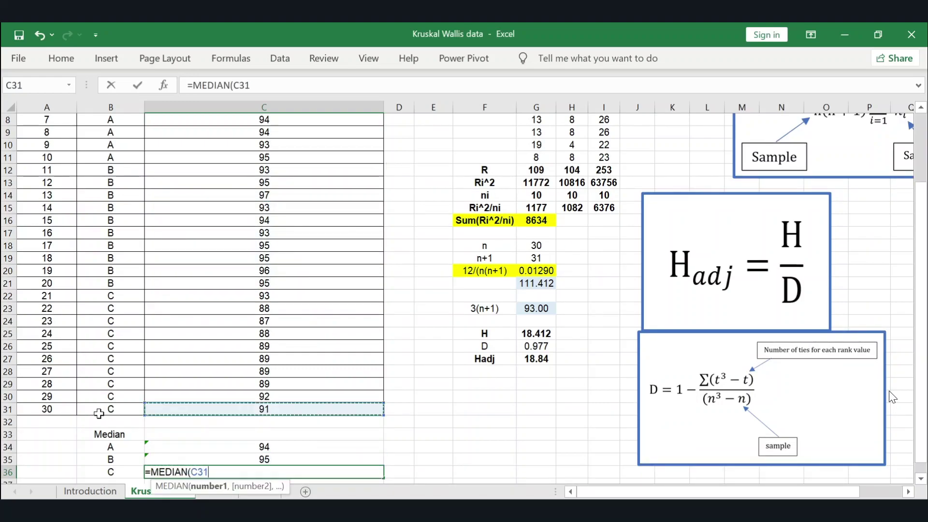
type(":C22")
key("Return")
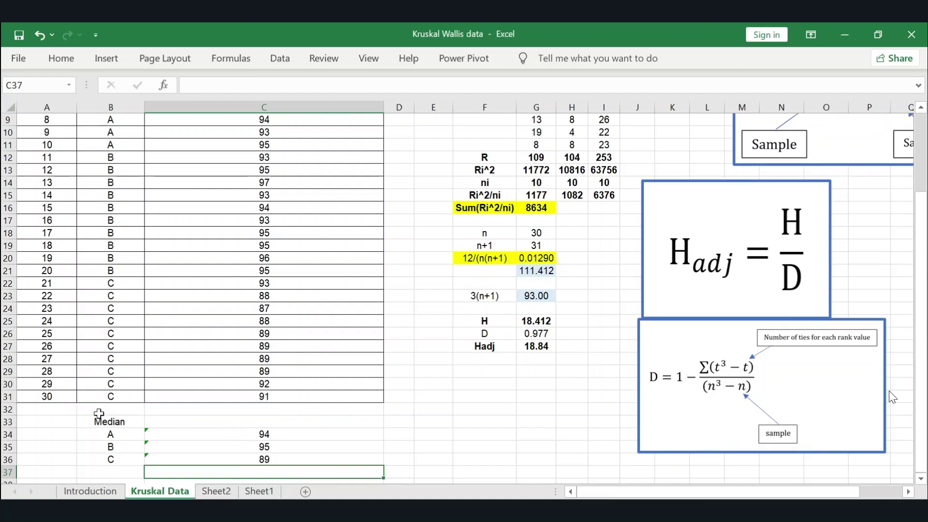
Move the group labels and medians from B34:C36 into the Groups and Median columns of the Sheet2 summary table, at D5:E7.
key("Up")
key("shift+Up")
key("shift+Up")
key("shift+Left")
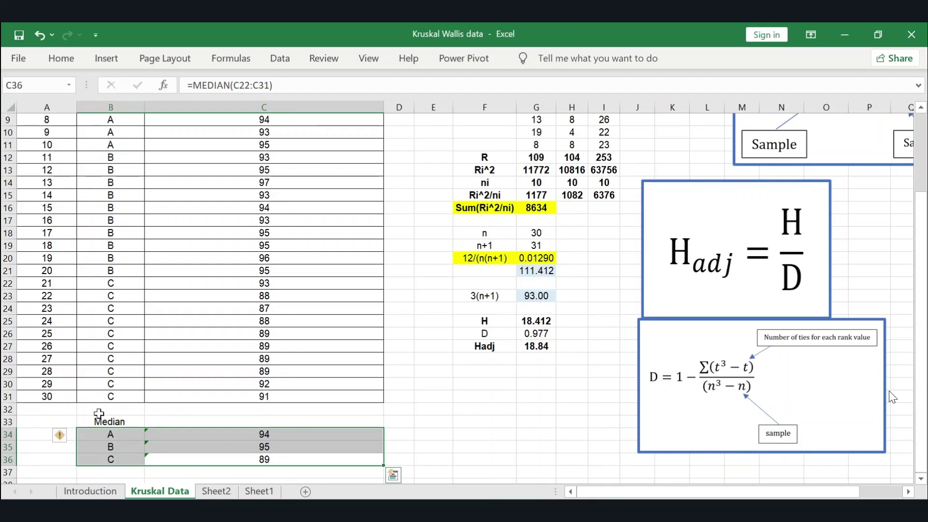
key("ctrl+Page_Down")
left_click(267, 205)
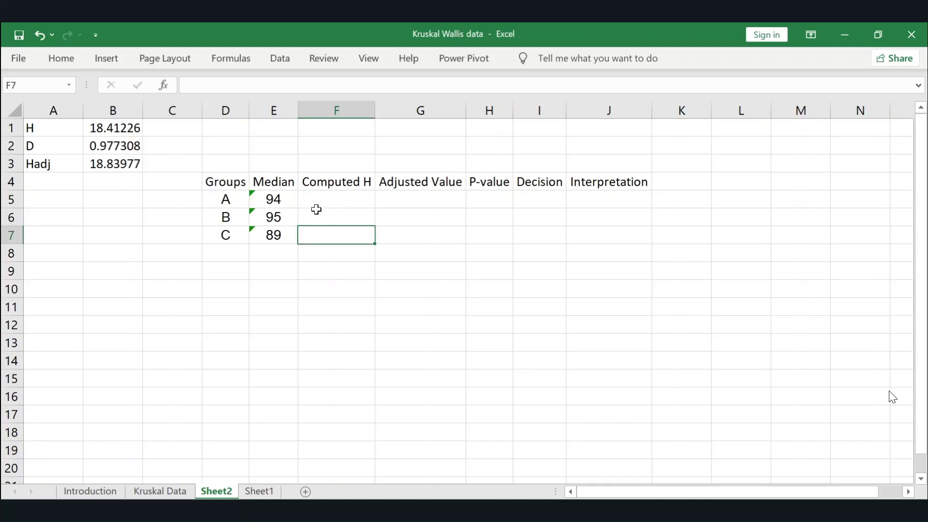
Merge rows 5 to 7 within each of columns F to J and enter 18.4123 as Computed H and 18.8398 as Adjusted Value.
key("Up")
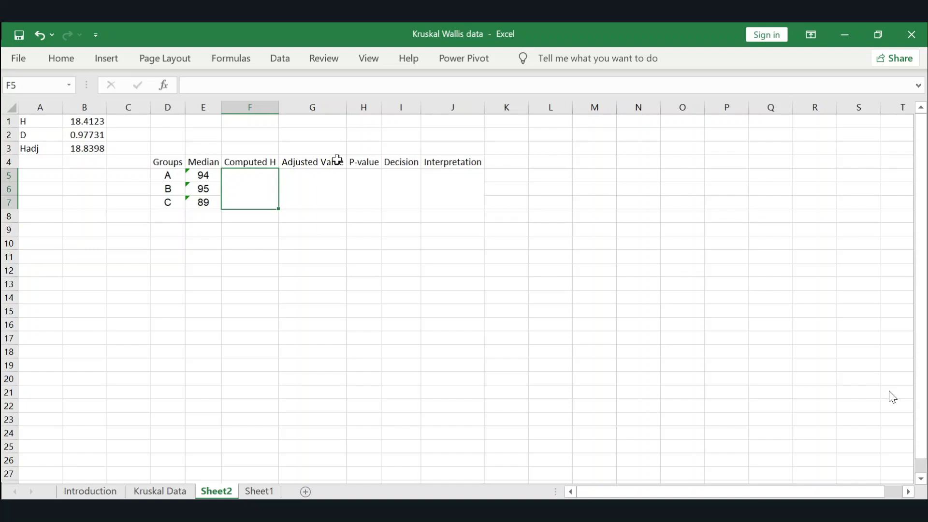
type("18.4123")
key("Tab")
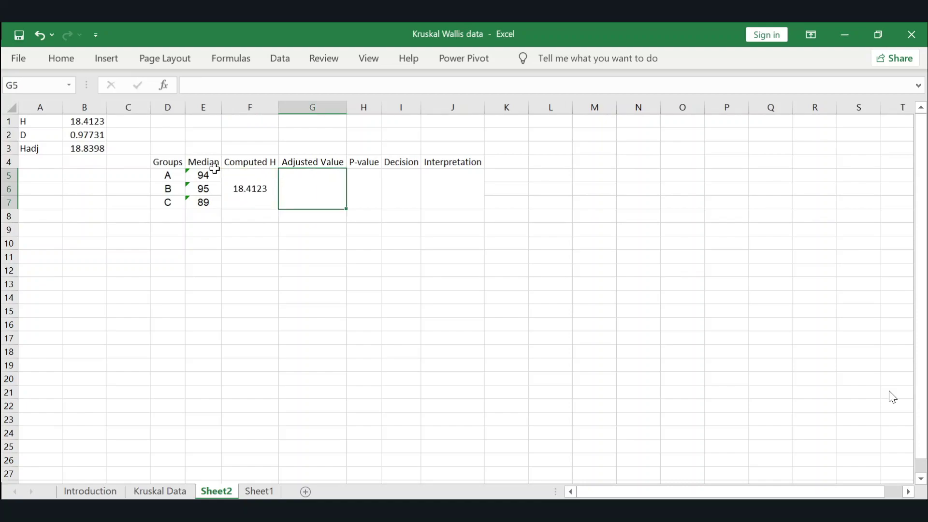
type("18.8398")
key("Tab")
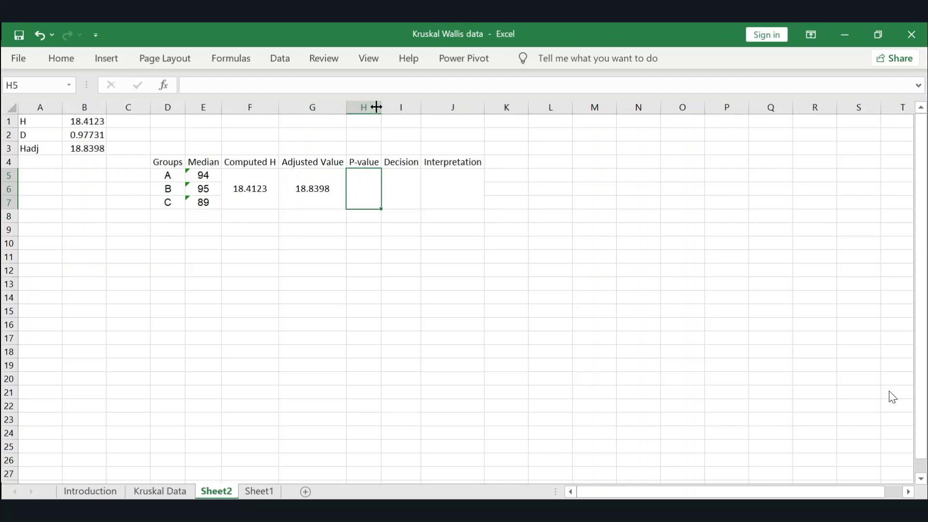
Widen the P-value and Decision columns slightly and size the Interpretation column to fit its heading.
left_click_drag(382, 108, 382, 109)
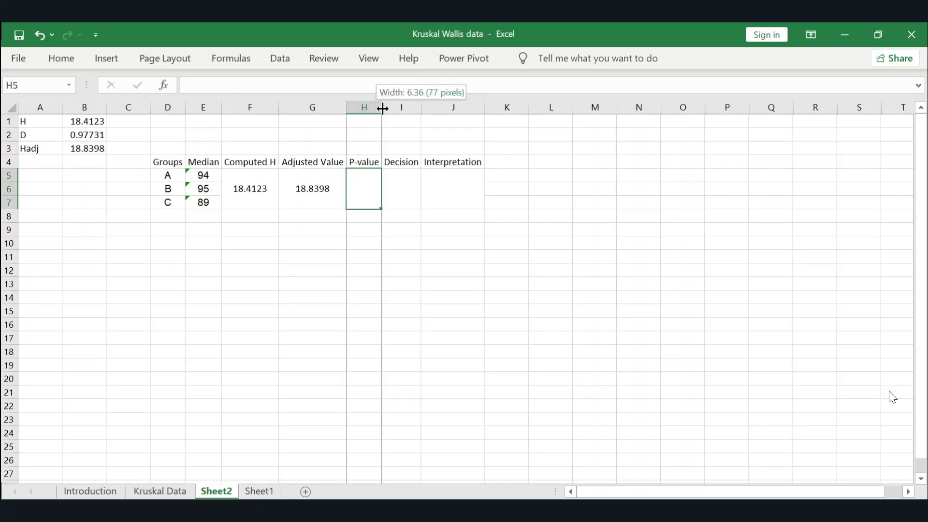
left_click_drag(382, 108, 388, 108)
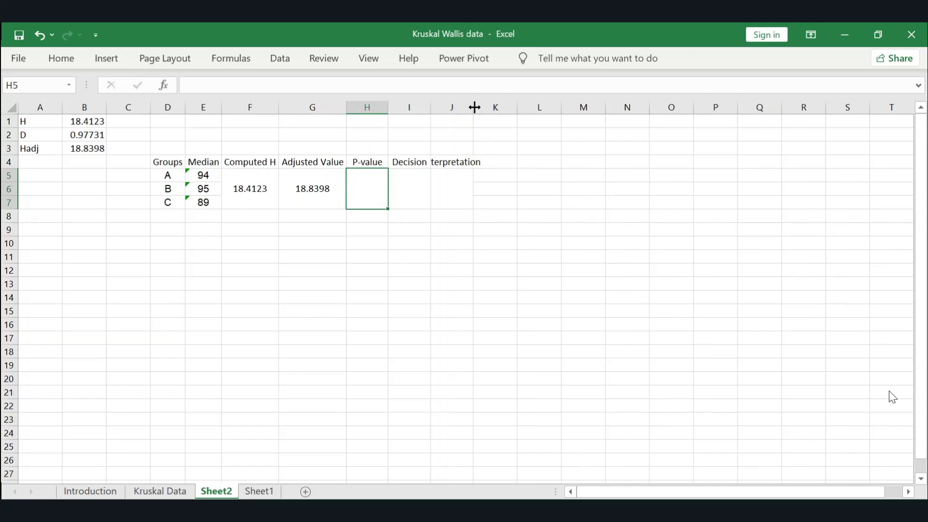
left_click_drag(475, 107, 494, 108)
Calculate the p-value in H5 with =CHIDIST(G5,2) and record it as <0.001.
left_click(243, 190)
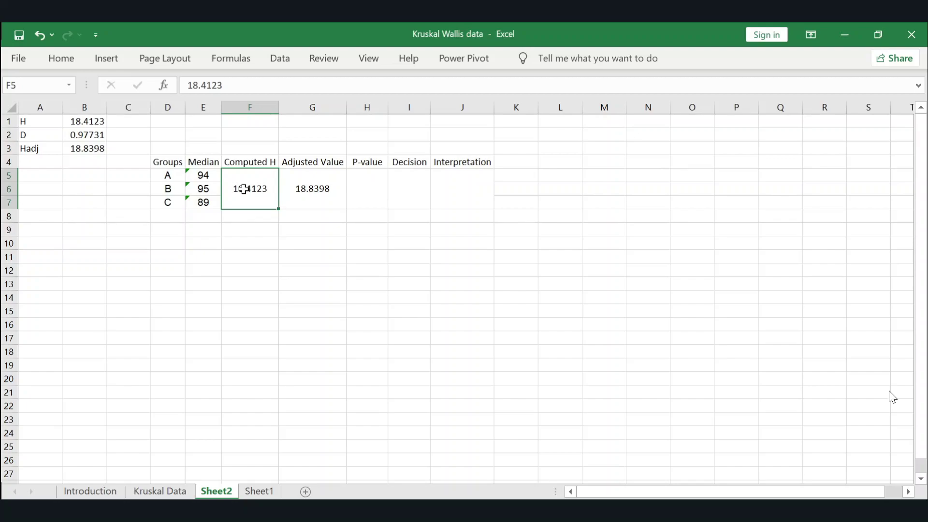
key("Right")
key("Right")
key("F2")
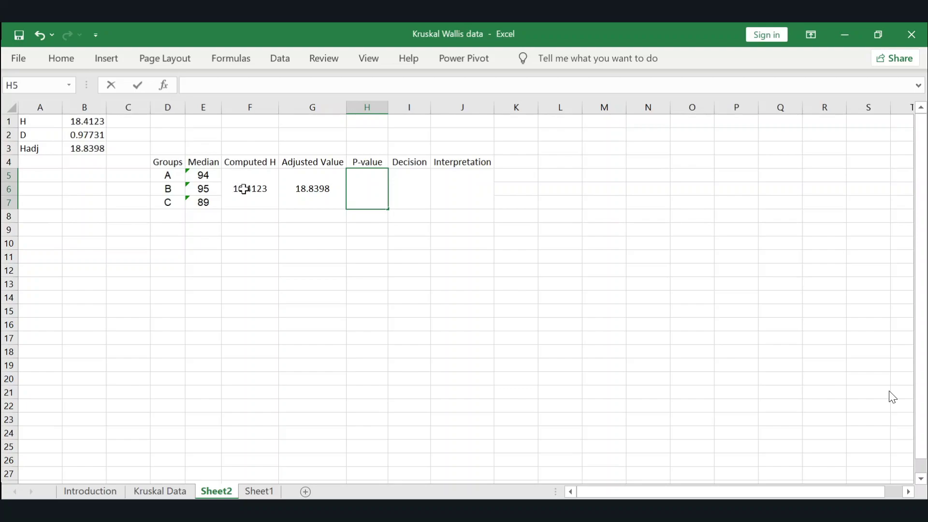
type("=CHIDIST(G5,")
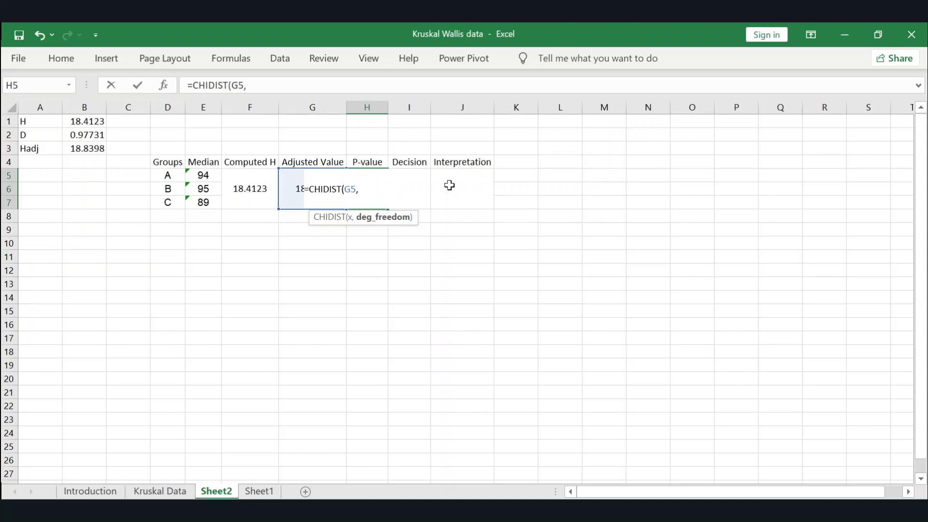
key("BackSpace")
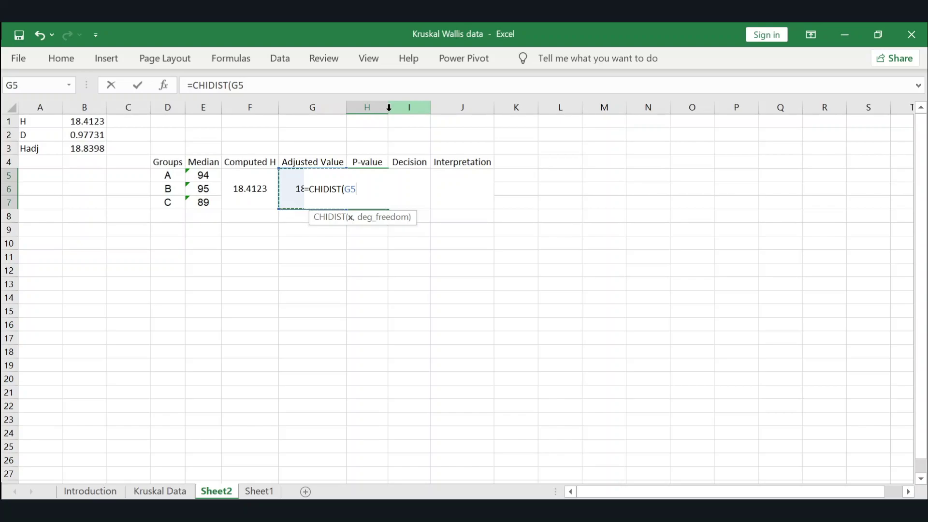
type(",2)")
key("Return")
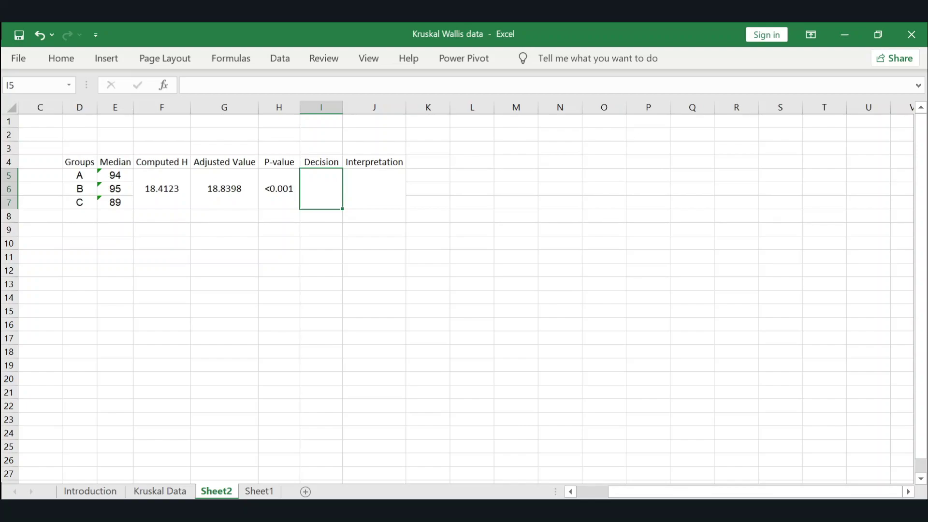
Enter "Reject Ho" as the Decision and "Significant" as the Interpretation in the summary table.
type("Reject Ho")
key("Tab")
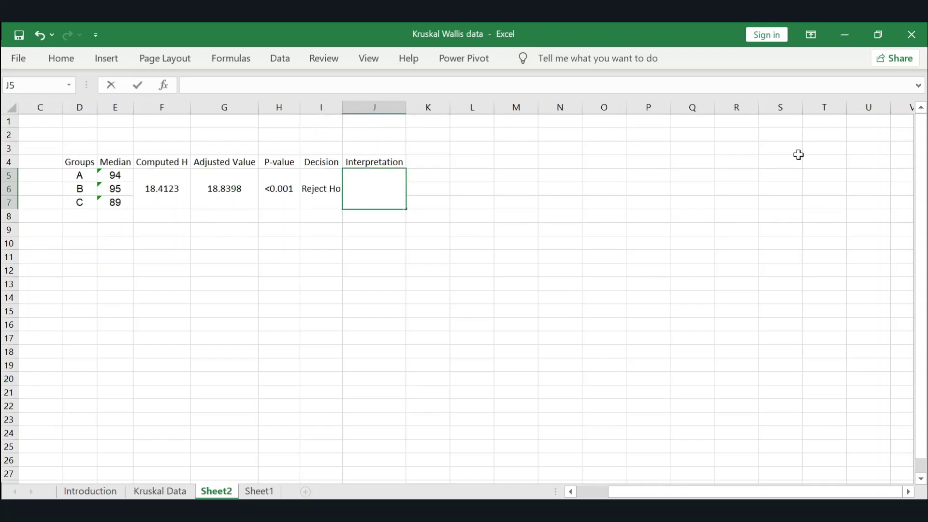
type("Signf")
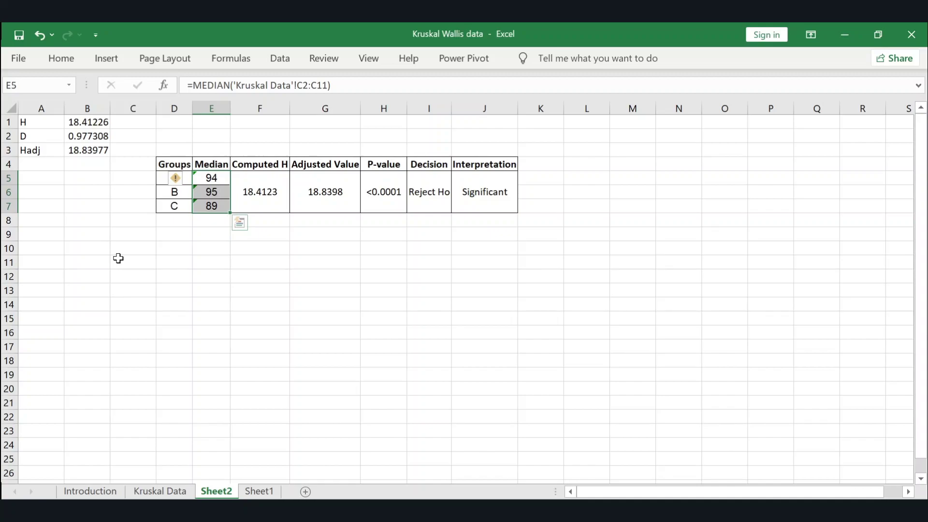
Copy the Type of Client and Level of Satisfaction headings from Kruskal Data to L4:M4 on Sheet2.
key("ctrl+Page_Up")
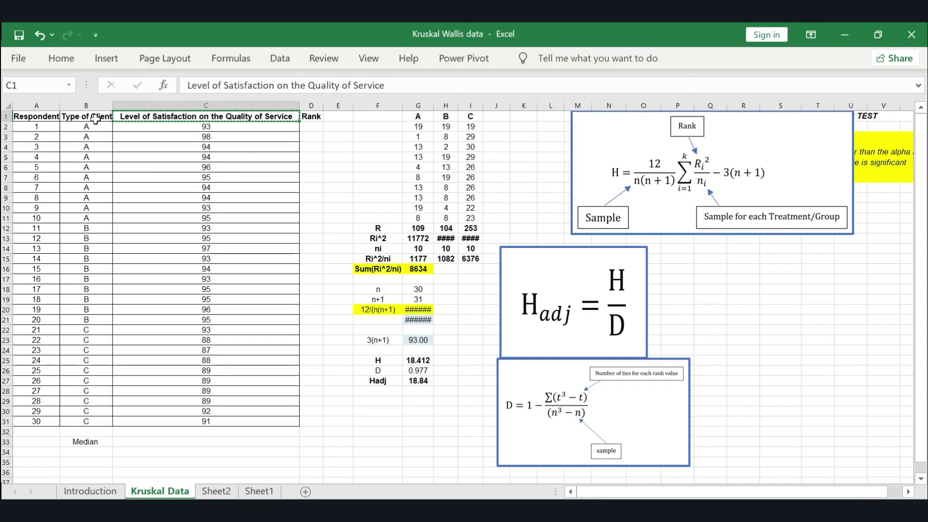
key("ctrl+Page_Down")
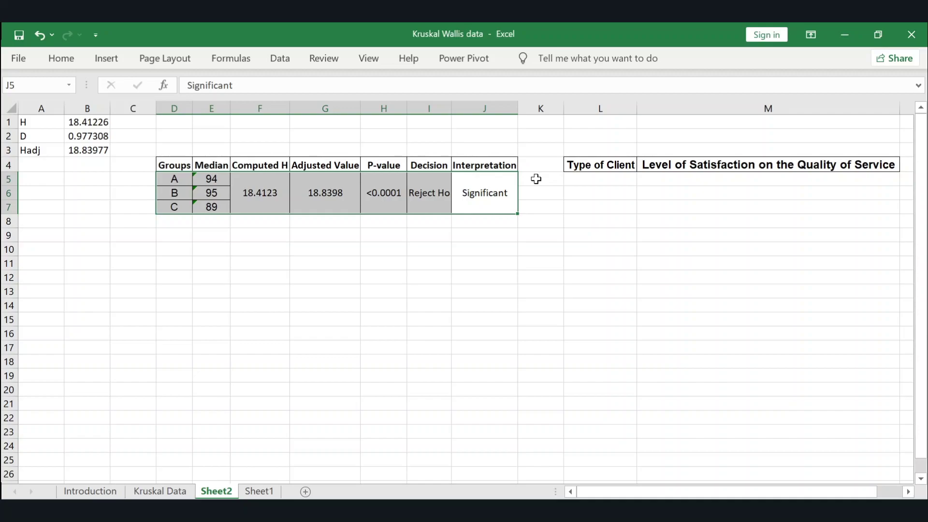
Examine the summary table in D4:J7, comparing the group medians with the test values, decision and interpretation.
left_click(211, 182)
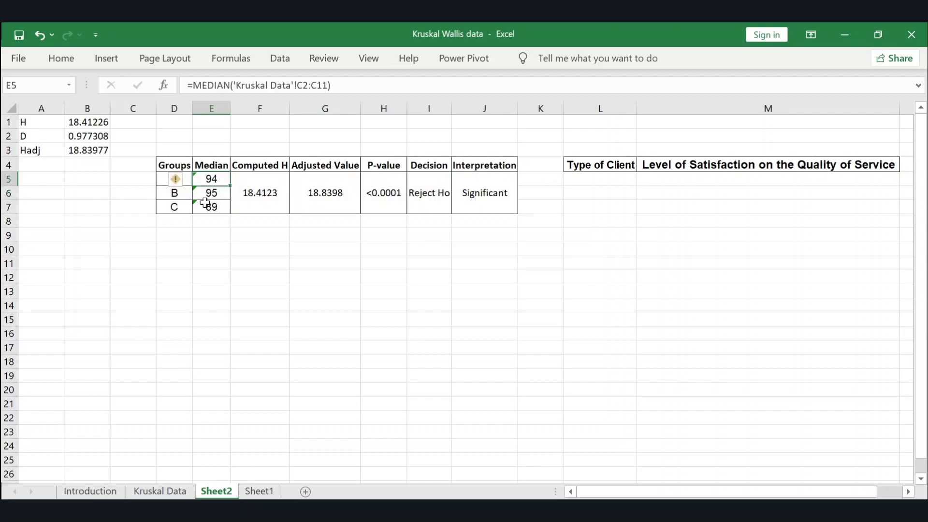
left_click(201, 190)
key("shift+Left")
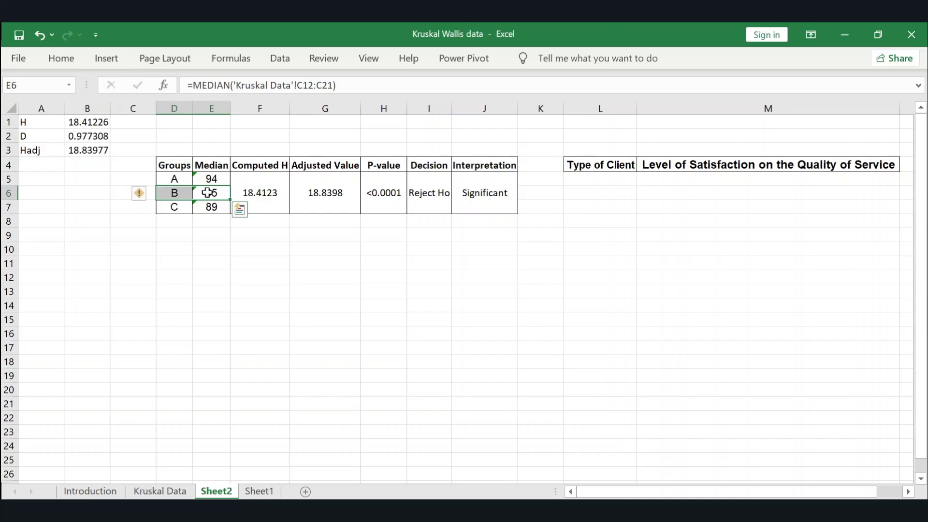
left_click_drag(485, 194, 174, 170)
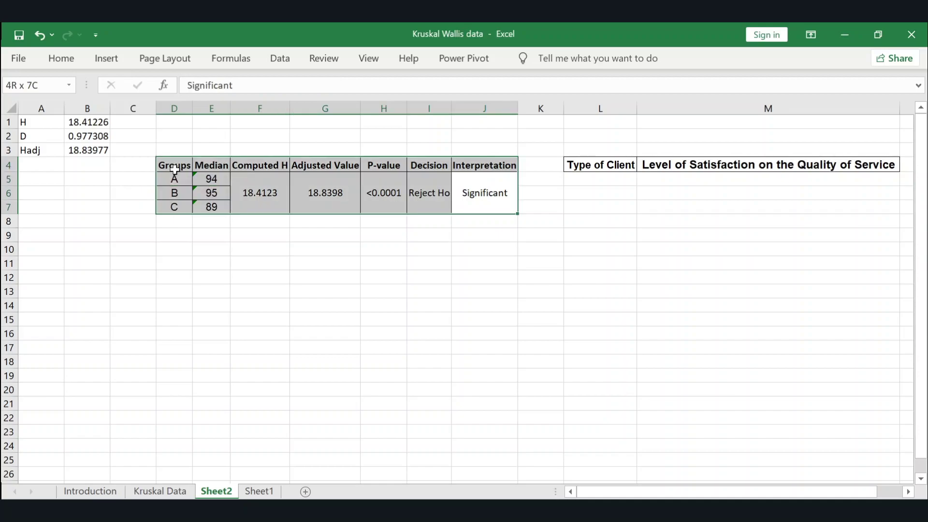
scroll(174, 170, "up", 5)
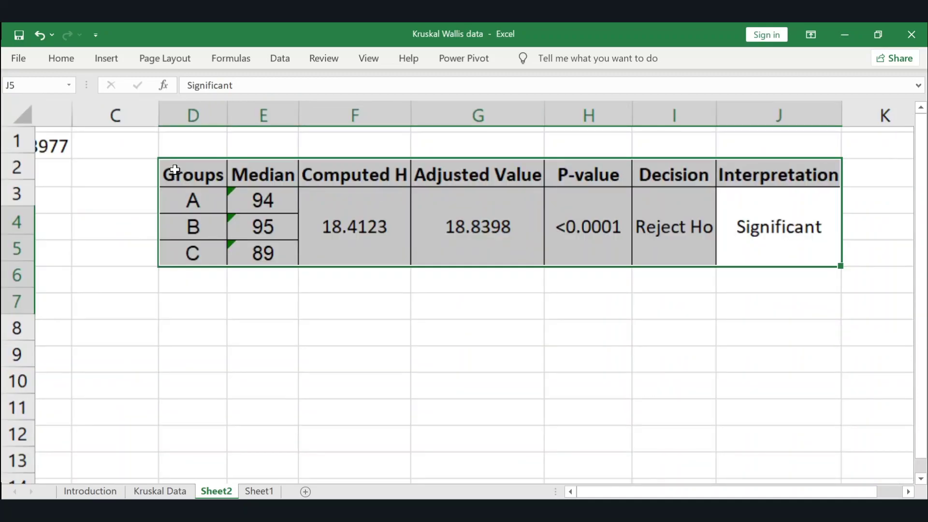
key("Left")
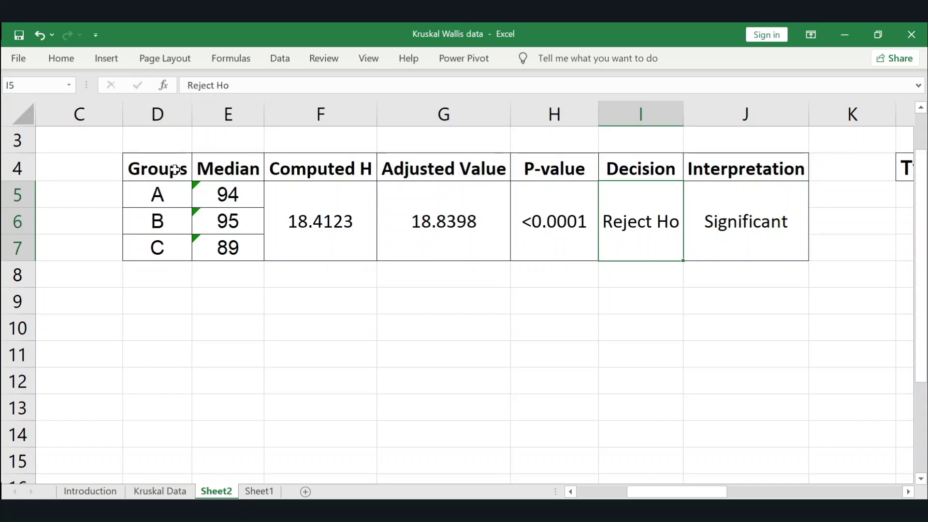
left_click(175, 169)
key("ctrl+a")
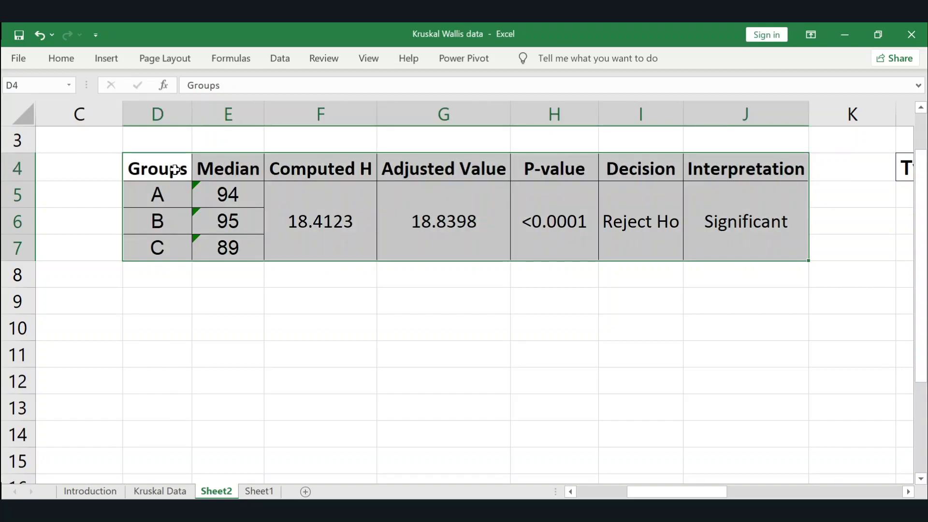